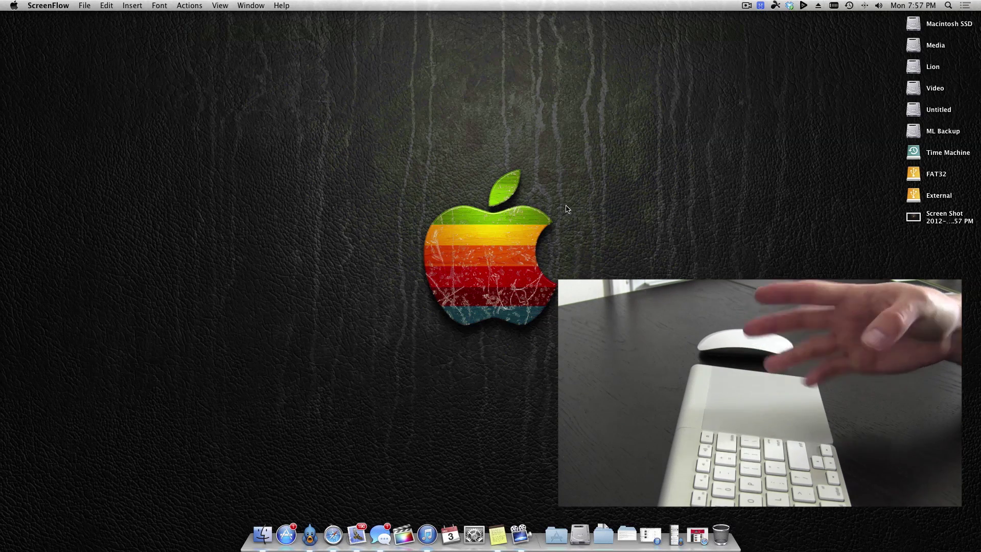
# Restore the minimised iTunes, Tweetbot and YouTube Safari windows from the Dock
pyautogui.hotkey('ctrl', 'Up')
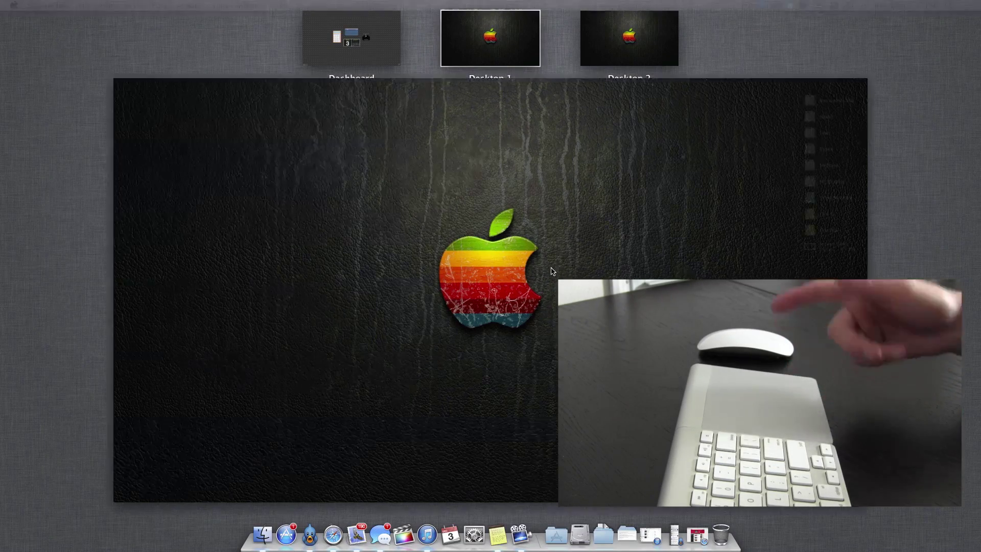
pyautogui.click(554, 272)
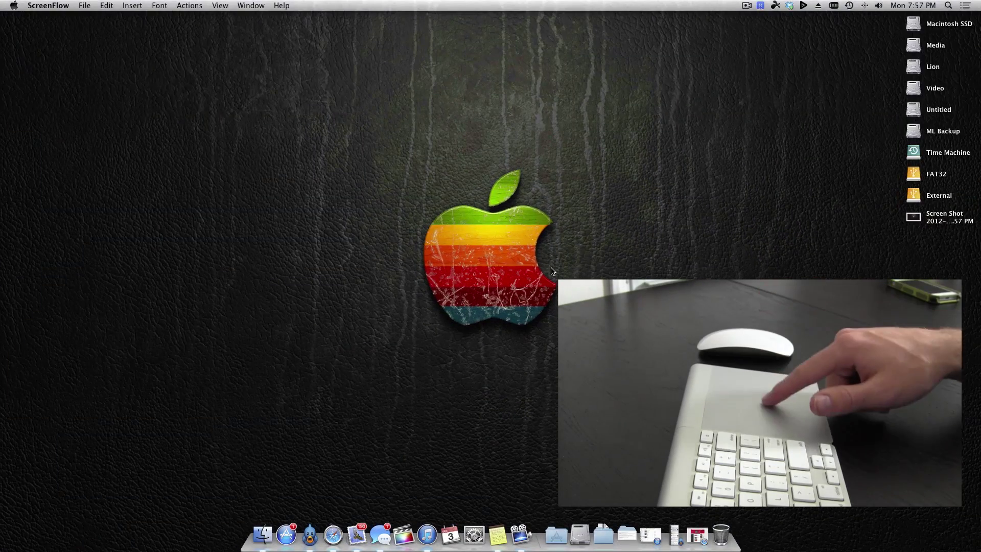
pyautogui.click(651, 538)
pyautogui.click(675, 535)
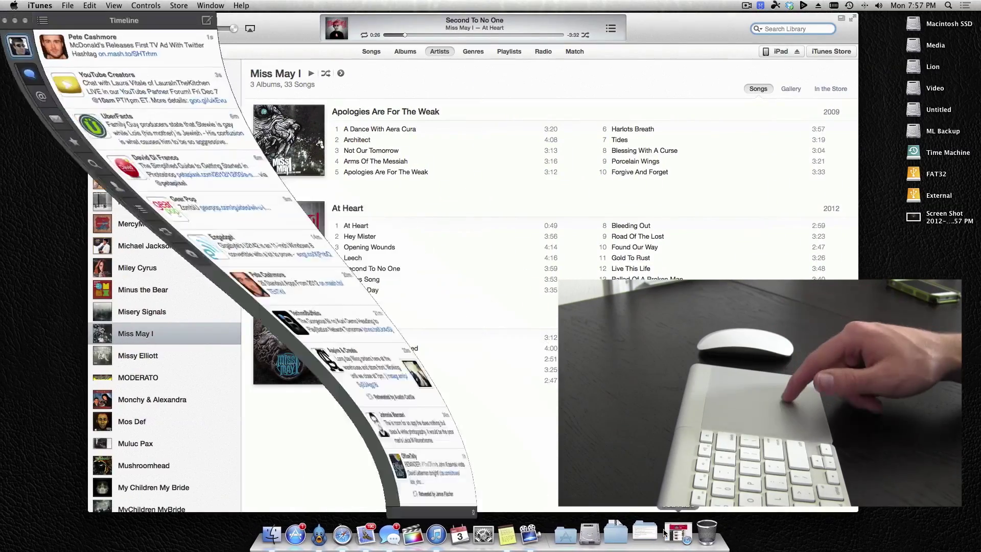
pyautogui.click(675, 534)
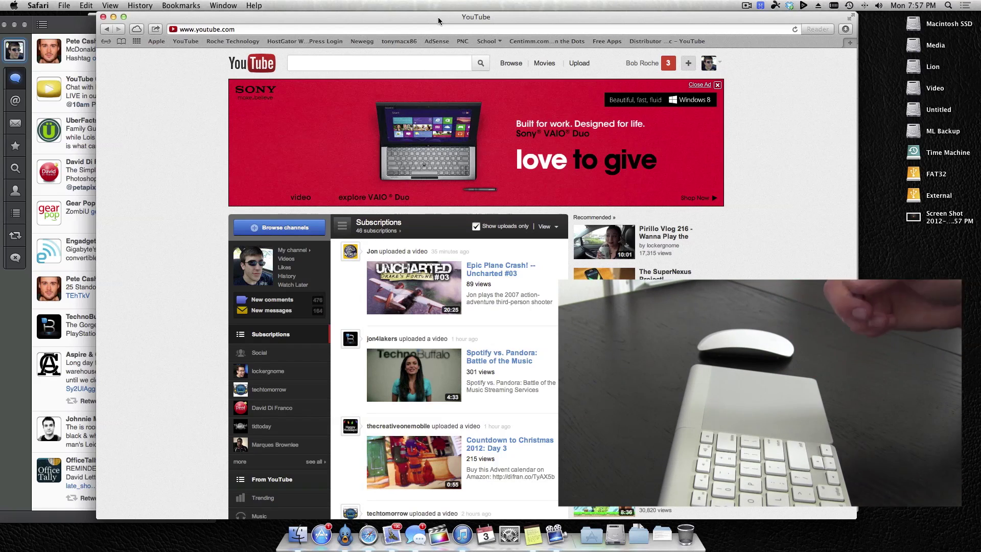
# Move the YouTube Safari window near the top, then view all windows in Mission Control
pyautogui.moveTo(440, 17); pyautogui.dragTo(665, 48)
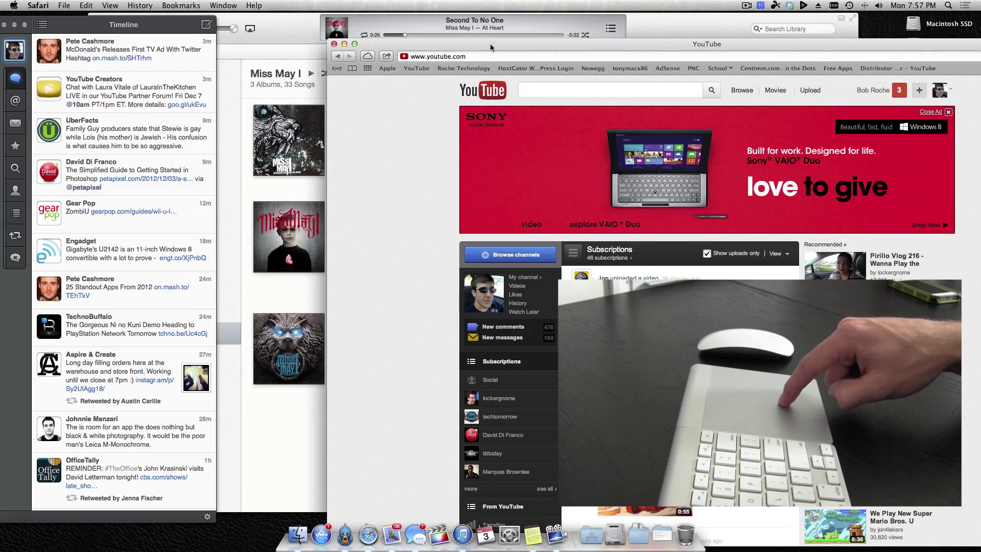
pyautogui.moveTo(490, 44); pyautogui.dragTo(309, 7)
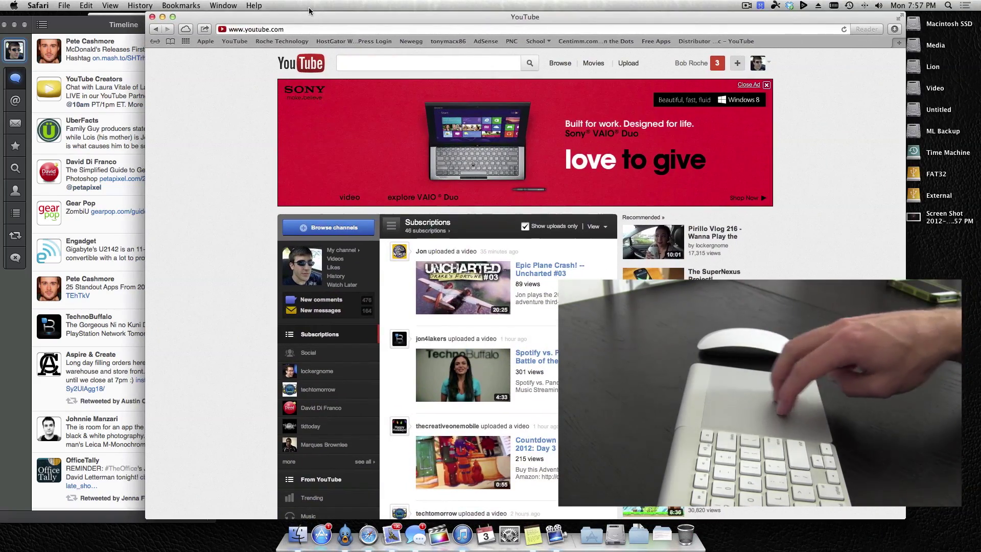
pyautogui.hotkey('ctrl', 'Up')
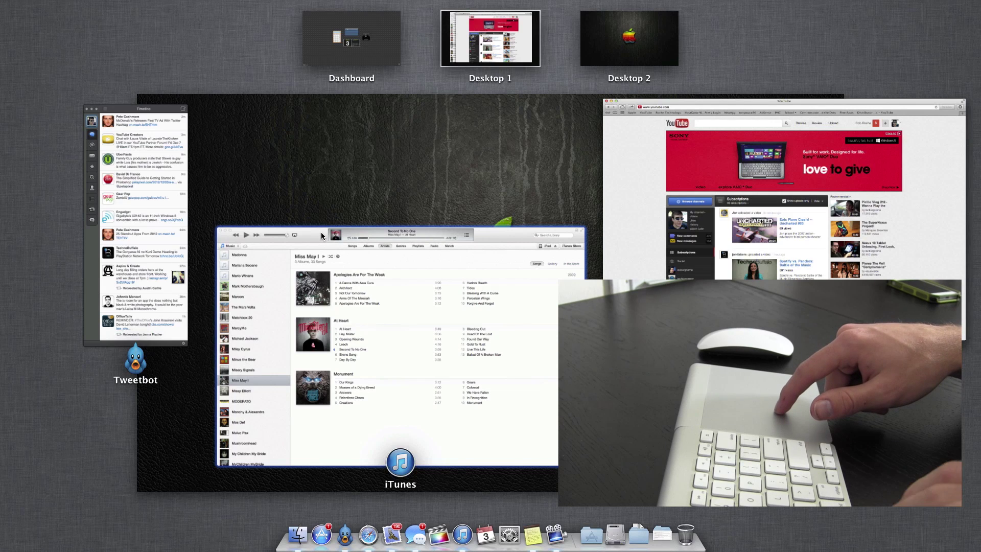
# Enlarge the iTunes and other window previews, bring iTunes to the front, and reopen the overview
pyautogui.press('space')
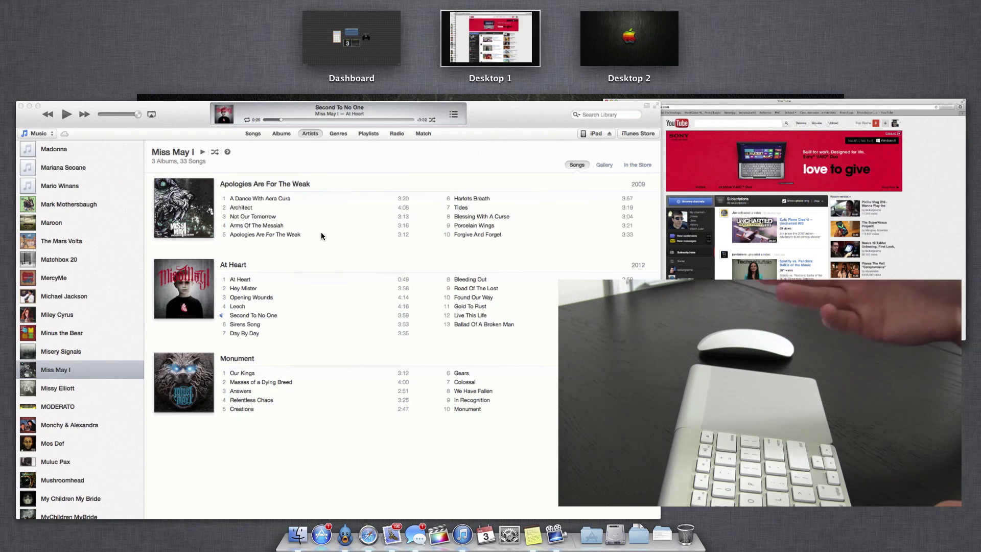
pyautogui.scroll(-1, 321, 235)
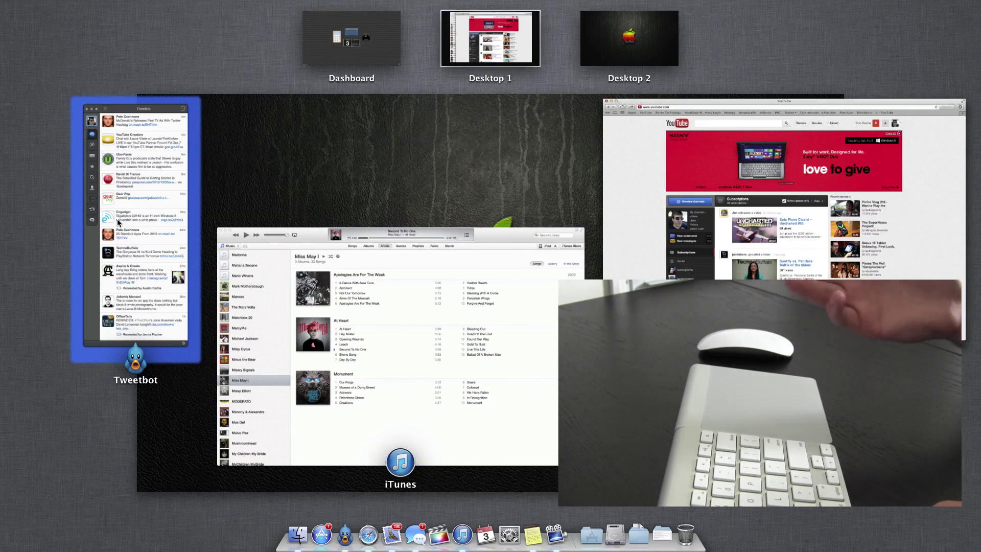
pyautogui.scroll(1, 118, 221)
pyautogui.scroll(-1, 117, 222)
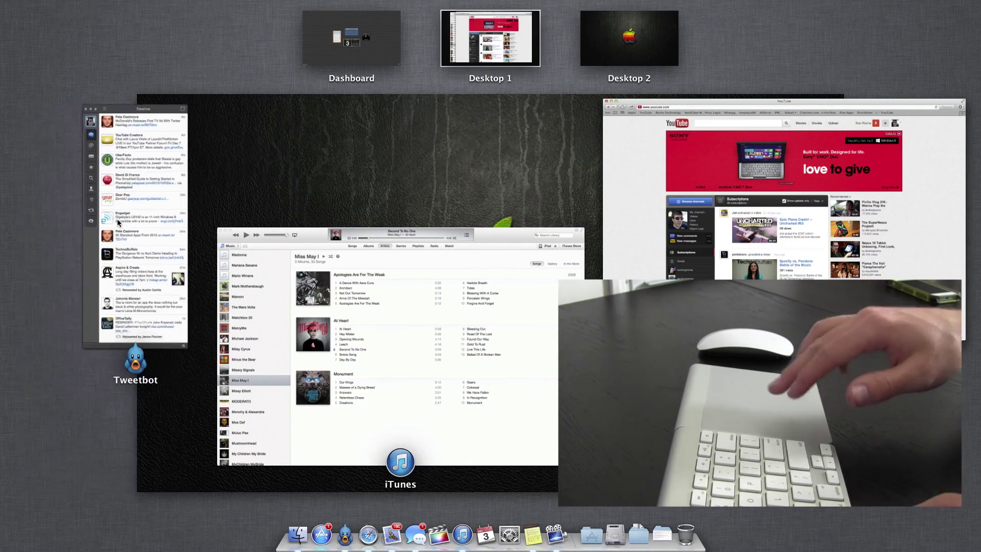
pyautogui.scroll(1, 397, 344)
pyautogui.scroll(-1, 398, 344)
pyautogui.scroll(1, 846, 256)
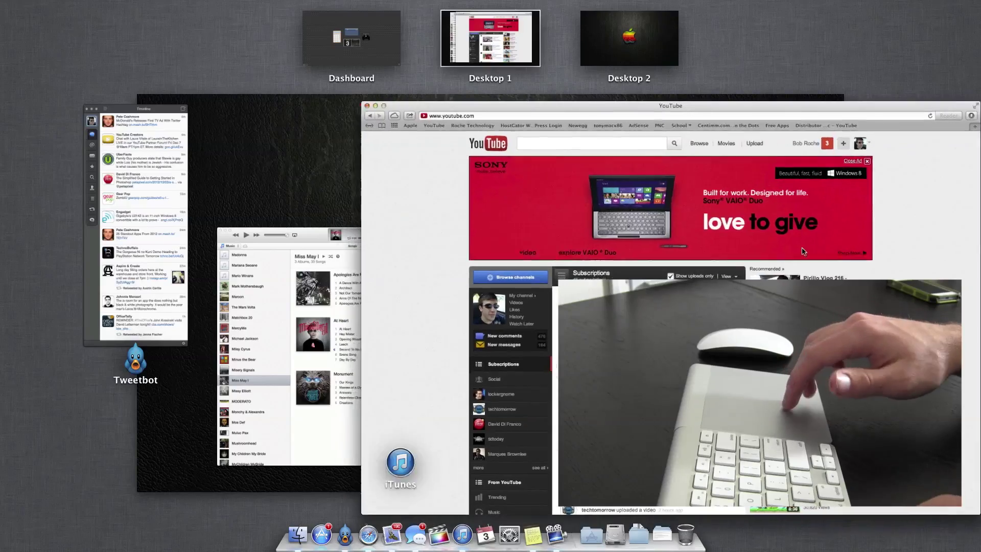
pyautogui.scroll(-1, 846, 255)
pyautogui.click(581, 240)
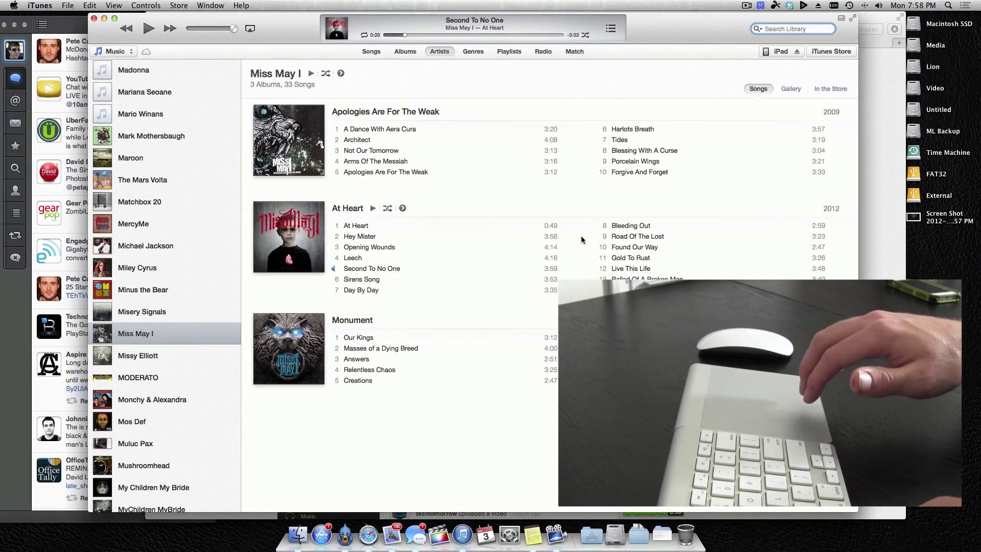
pyautogui.hotkey('ctrl', 'Up')
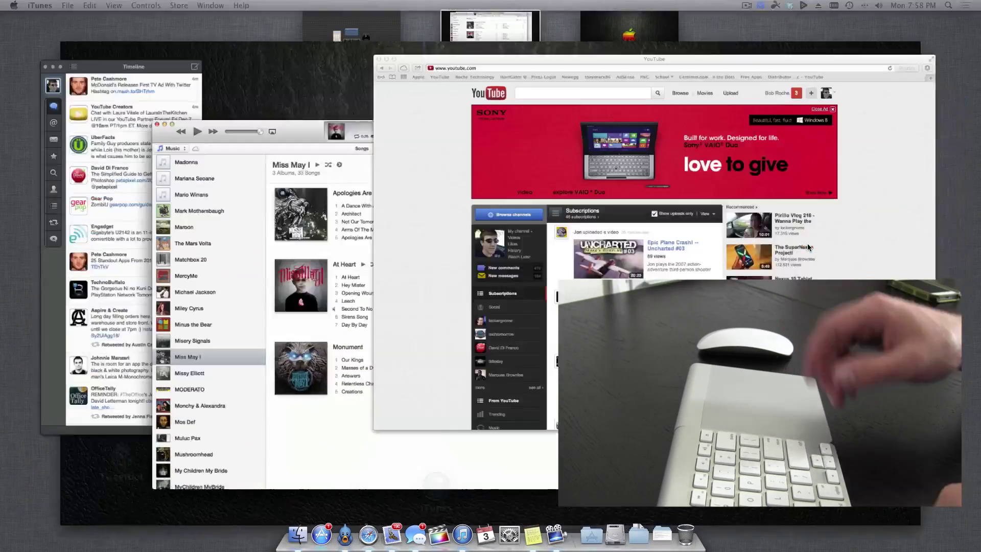
# Over the YouTube Safari window, open two new Apple – Start windows and position each
pyautogui.click(807, 247)
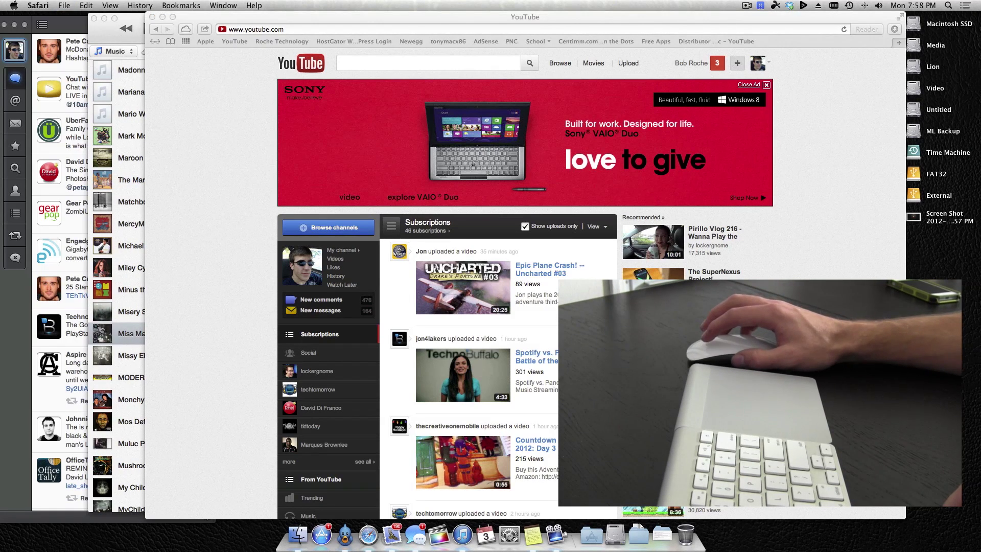
pyautogui.press('super+n')
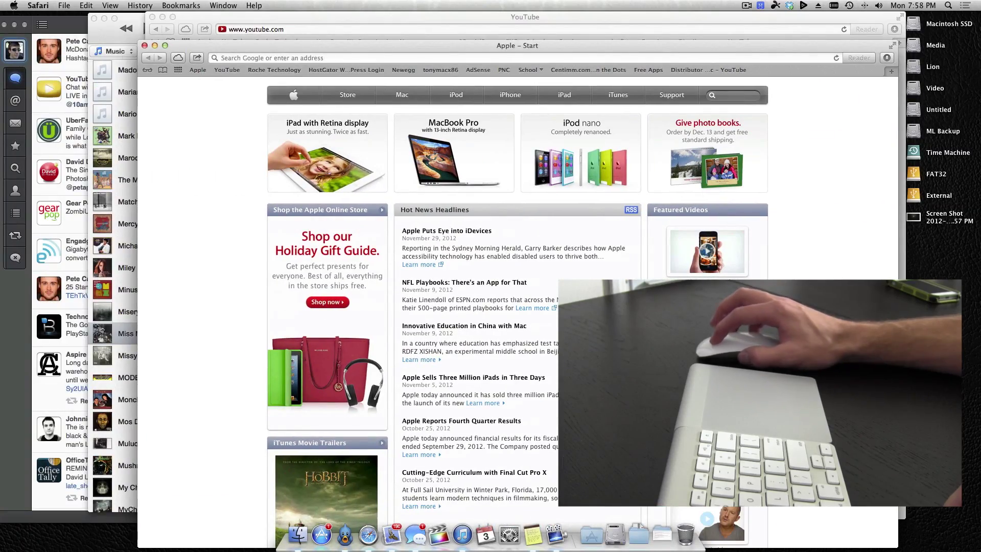
pyautogui.moveTo(247, 46); pyautogui.dragTo(231, 29)
pyautogui.press('super+n')
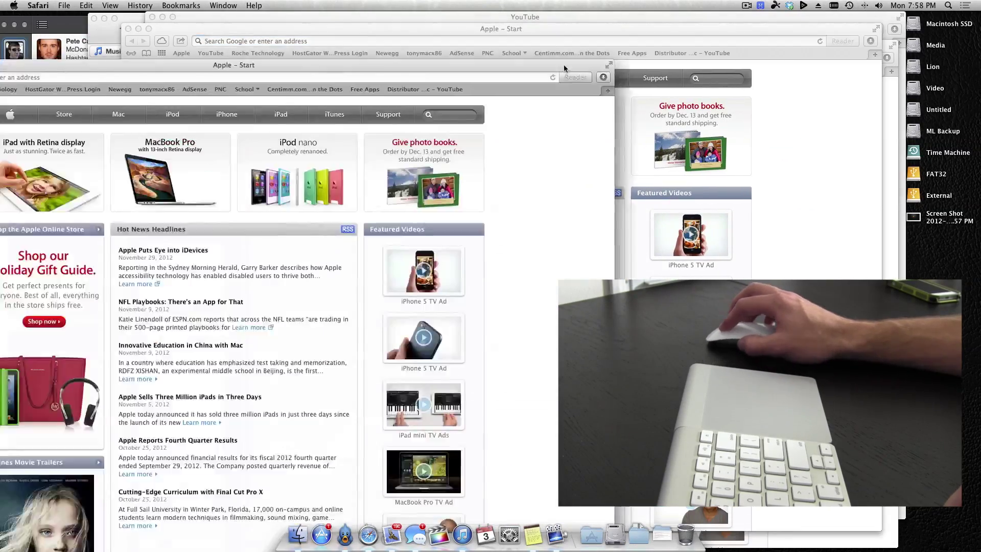
pyautogui.moveTo(733, 48); pyautogui.dragTo(692, 45)
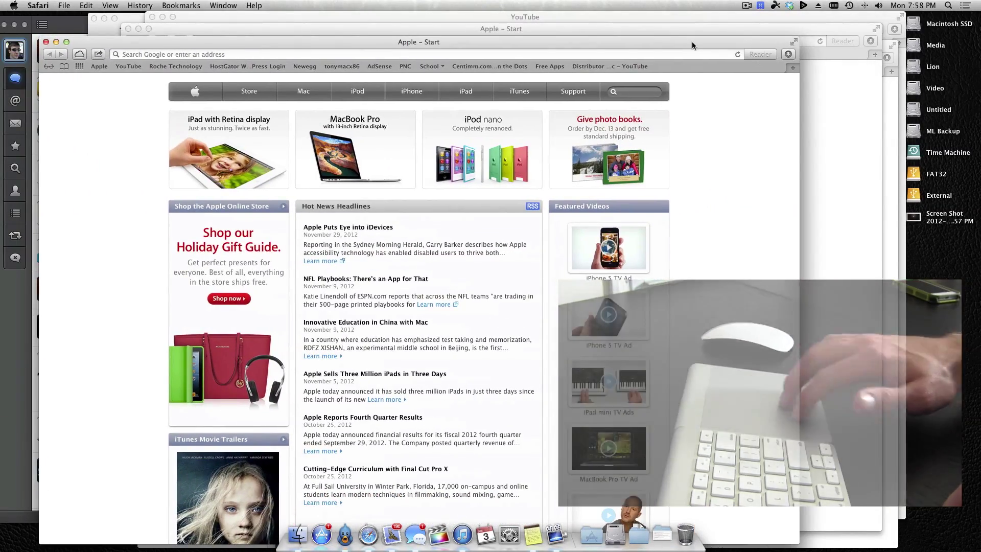
# View the grouped Safari windows in Mission Control, preview one, then bring iTunes forward
pyautogui.hotkey('ctrl', 'Up')
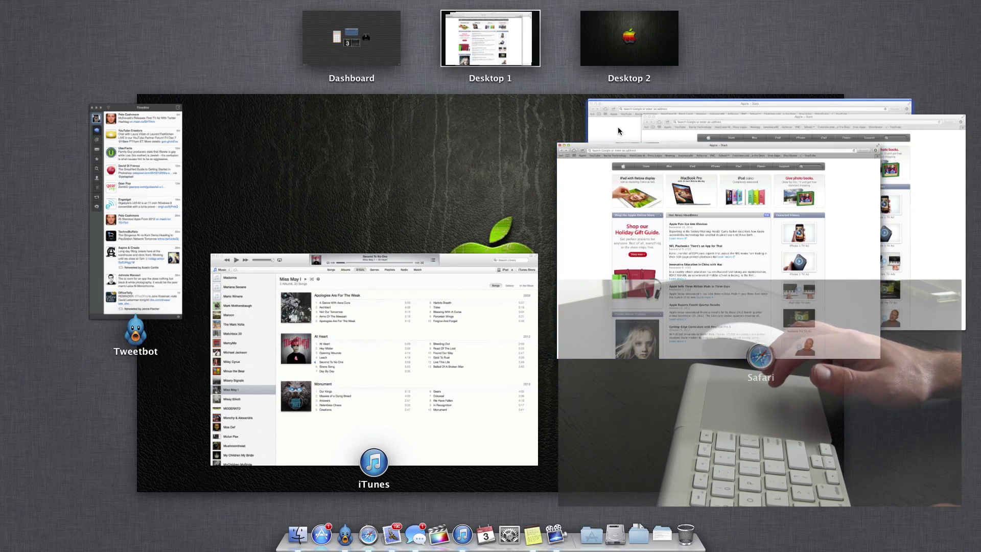
pyautogui.press('space')
pyautogui.press('space')
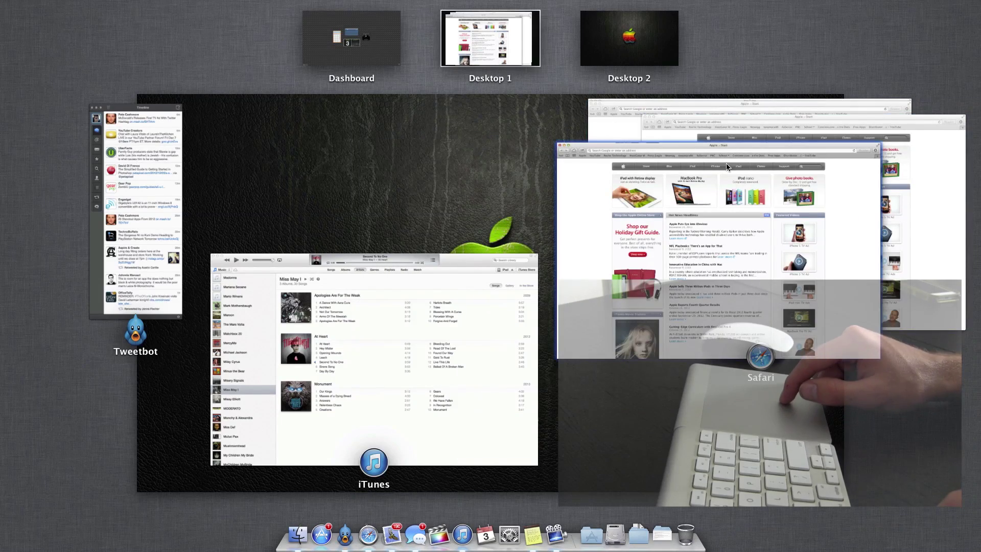
pyautogui.press('space')
pyautogui.press('space')
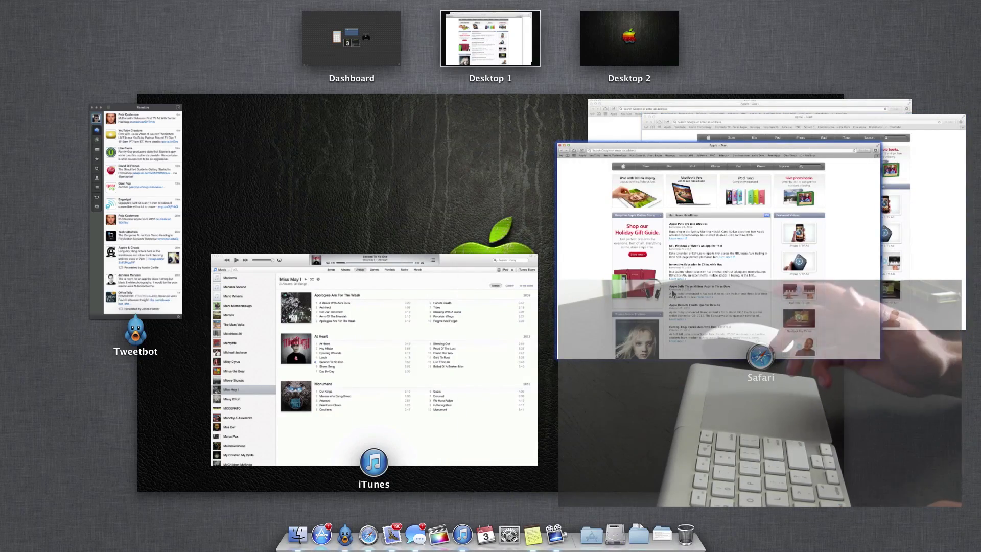
pyautogui.click(389, 328)
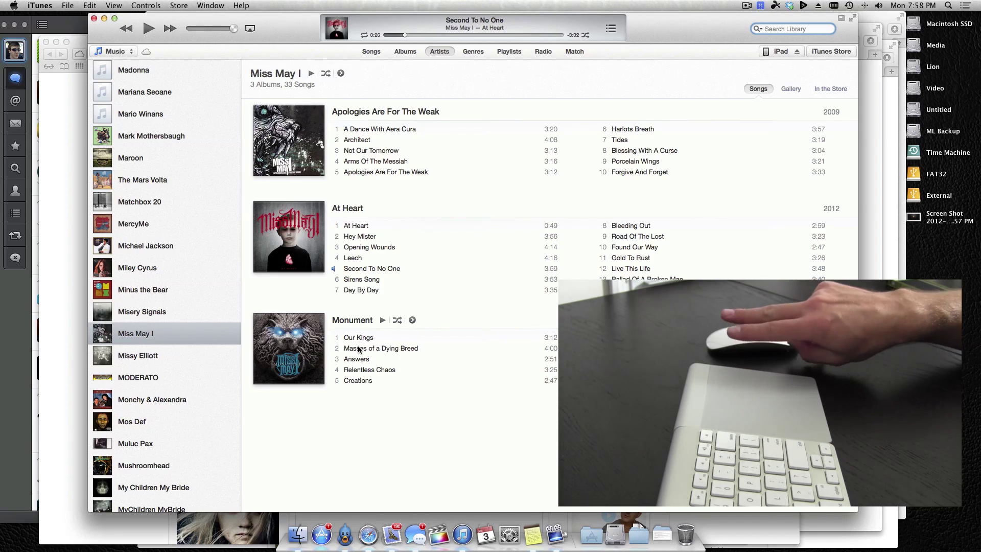
# Preview the windows in Mission Control over iTunes, then return to the full iTunes window
pyautogui.moveTo(359, 350)
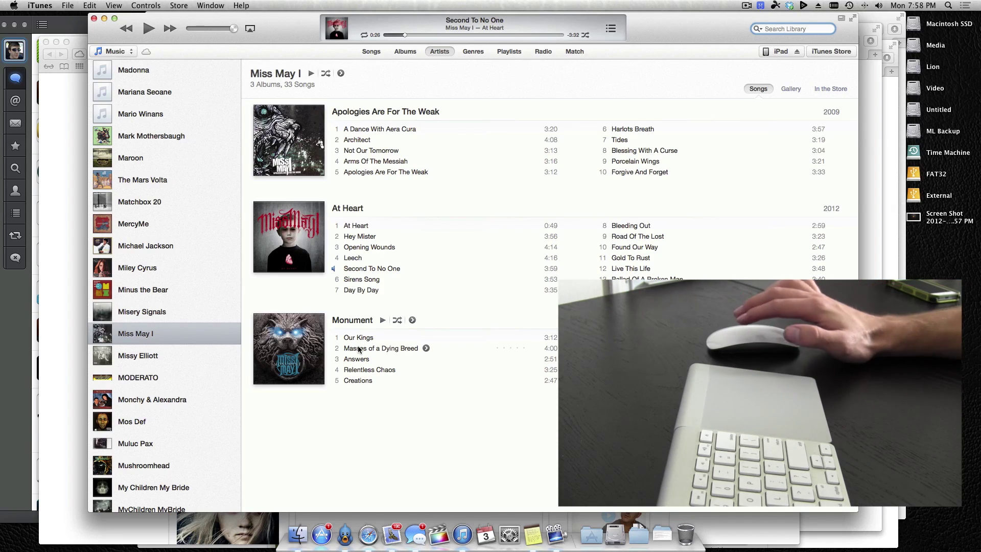
pyautogui.hotkey('ctrl', 'Up')
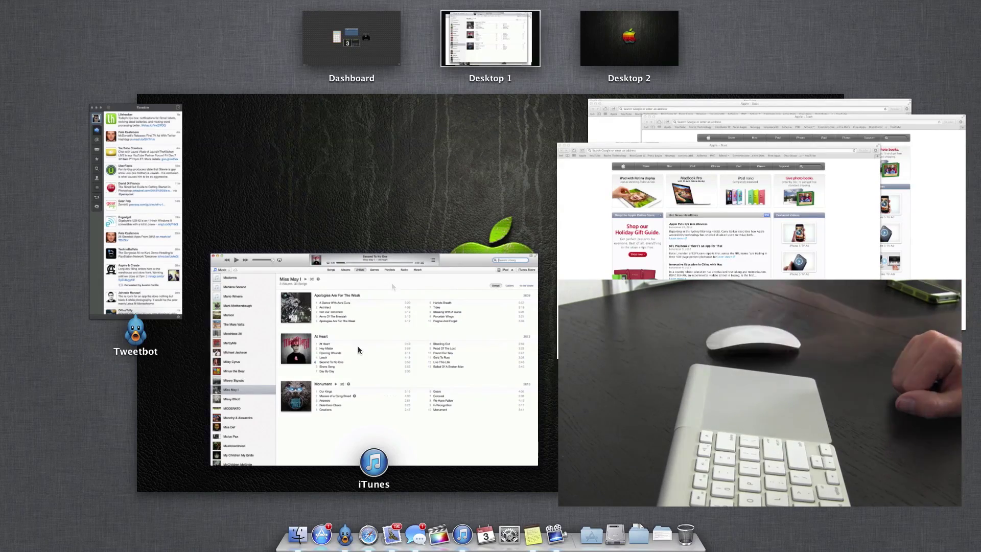
pyautogui.scroll(2, 396, 303)
pyautogui.scroll(-2, 325, 287)
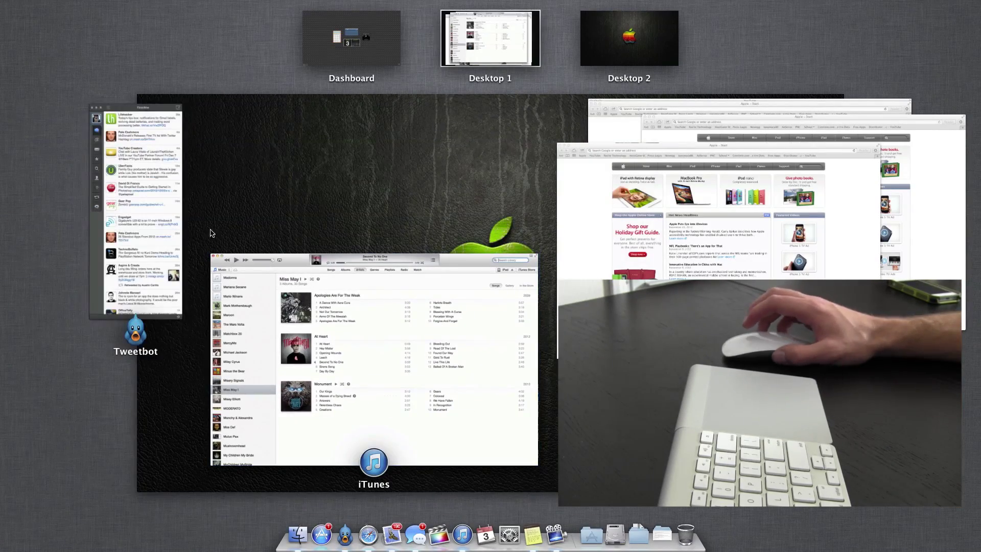
pyautogui.scroll(2, 144, 198)
pyautogui.scroll(-2, 144, 198)
pyautogui.click(385, 296)
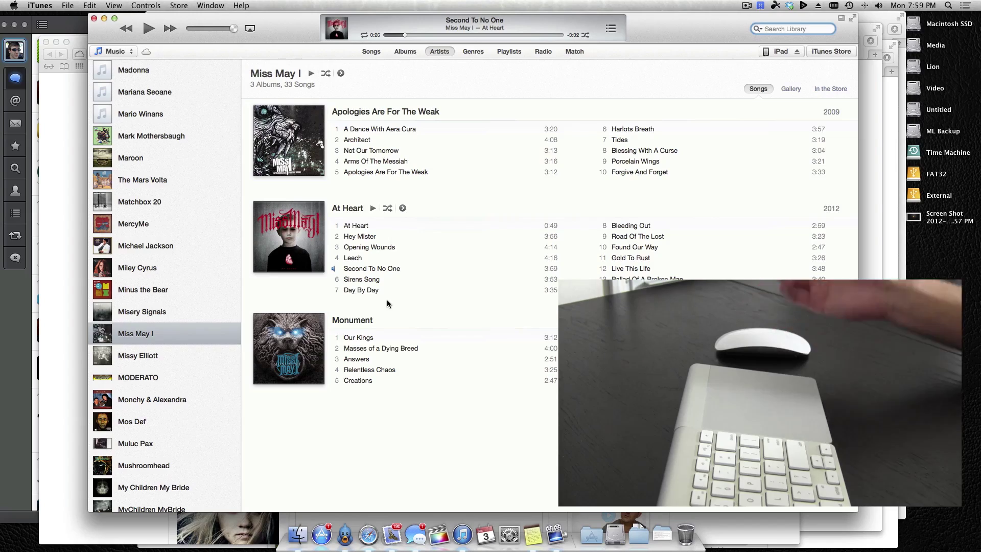
pyautogui.hotkey('ctrl', 'Up')
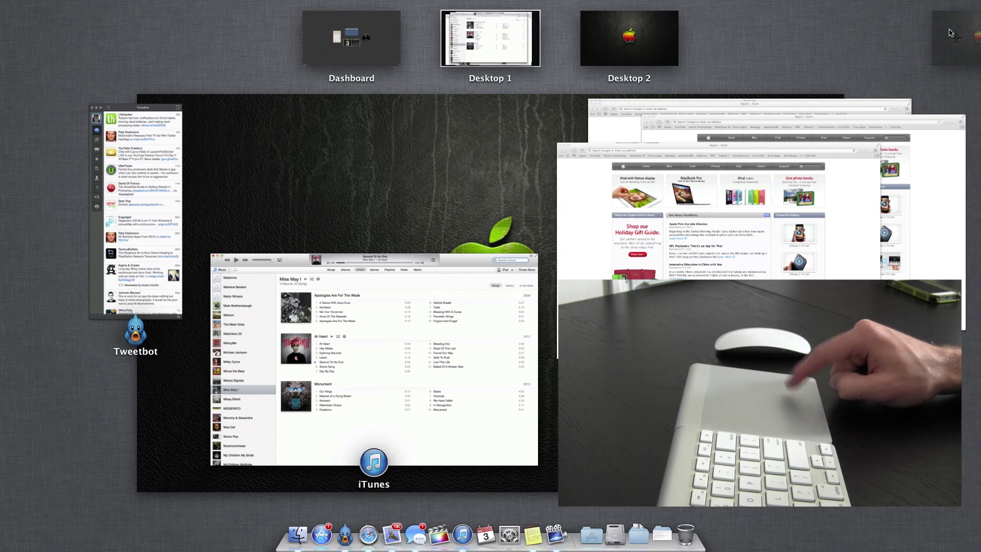
# Add a Desktop 3 space, switch to Desktop 2, then move to the iTunes space
pyautogui.click(950, 33)
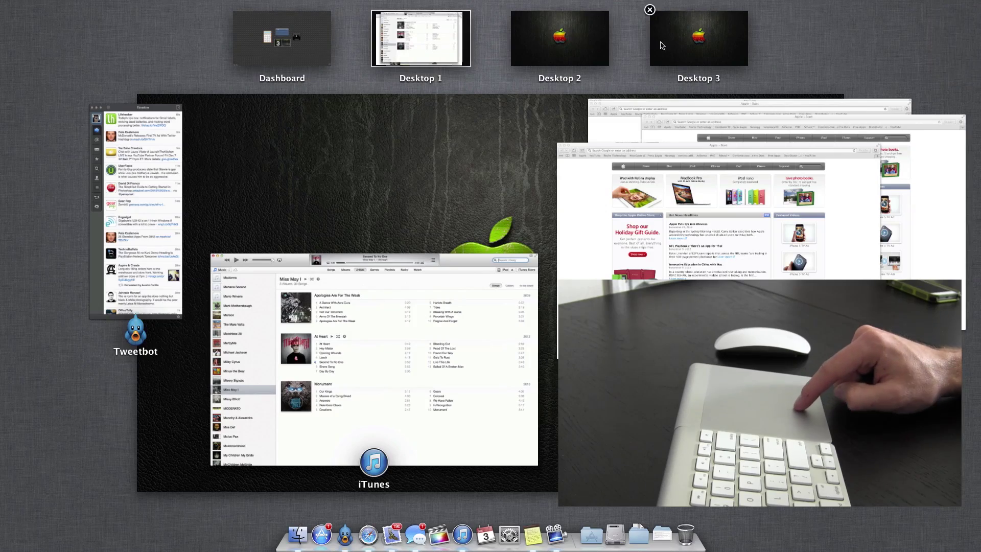
pyautogui.click(592, 44)
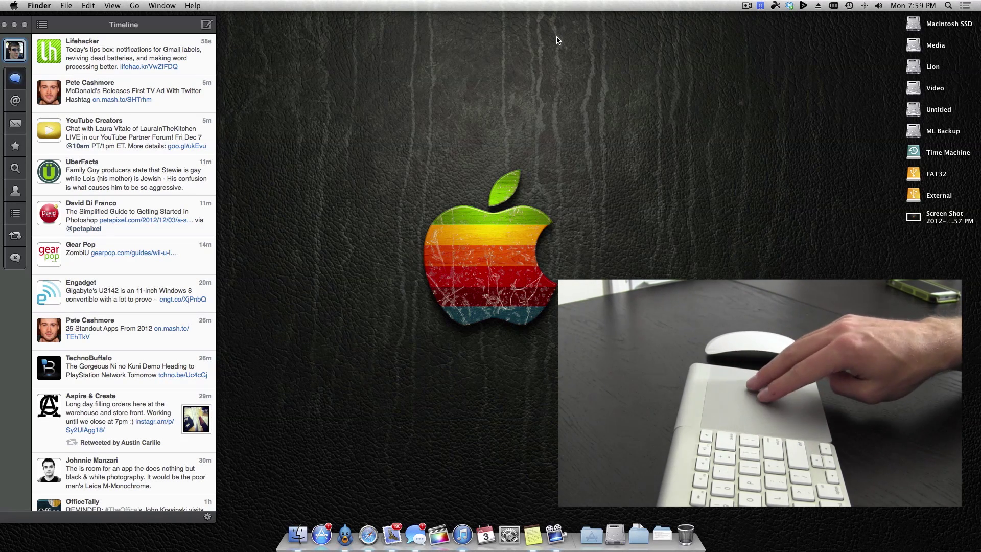
pyautogui.hotkey('ctrl', 'Right')
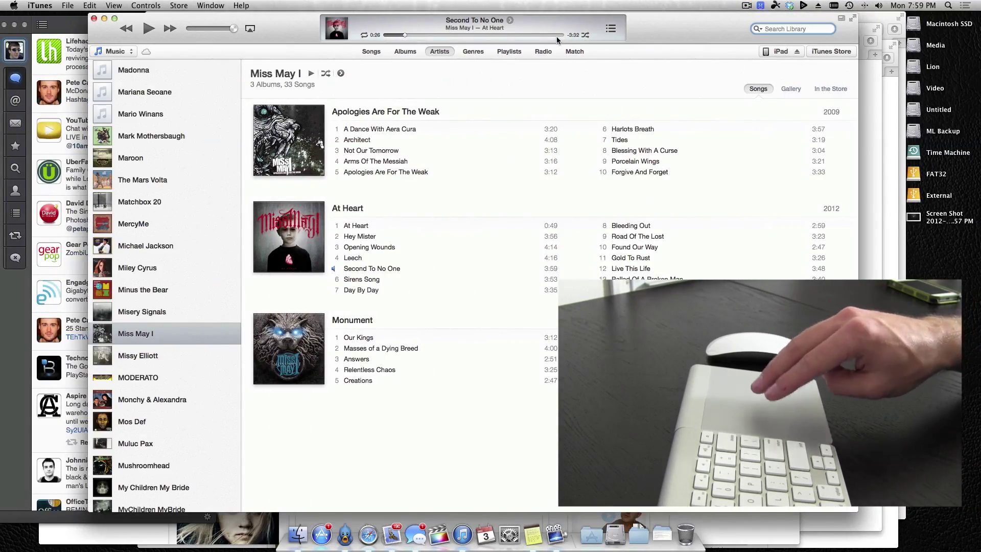
# Move between Spaces, then show Dashboard and Desktops 1, 2 and 3 together
pyautogui.hscroll(-5, 557, 40)
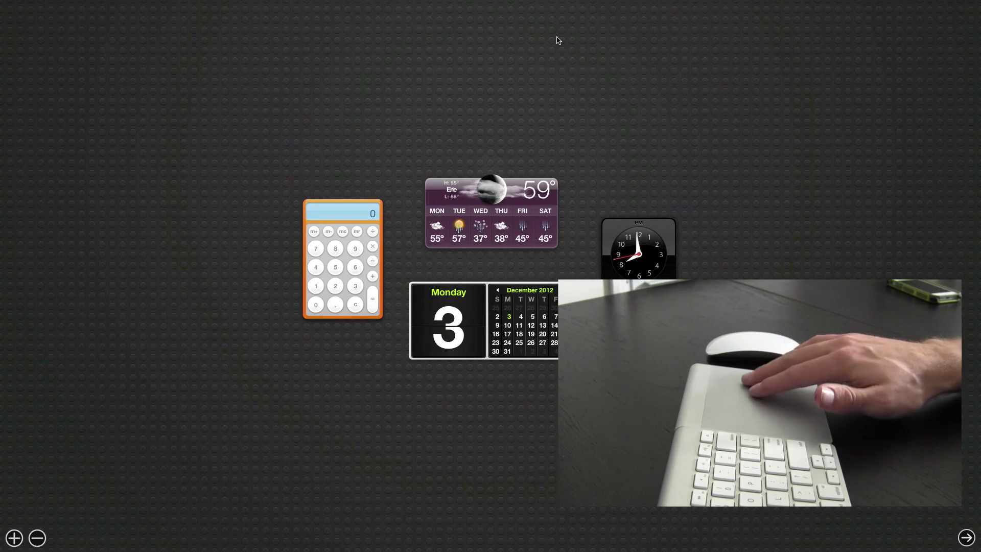
pyautogui.hscroll(5, 559, 40)
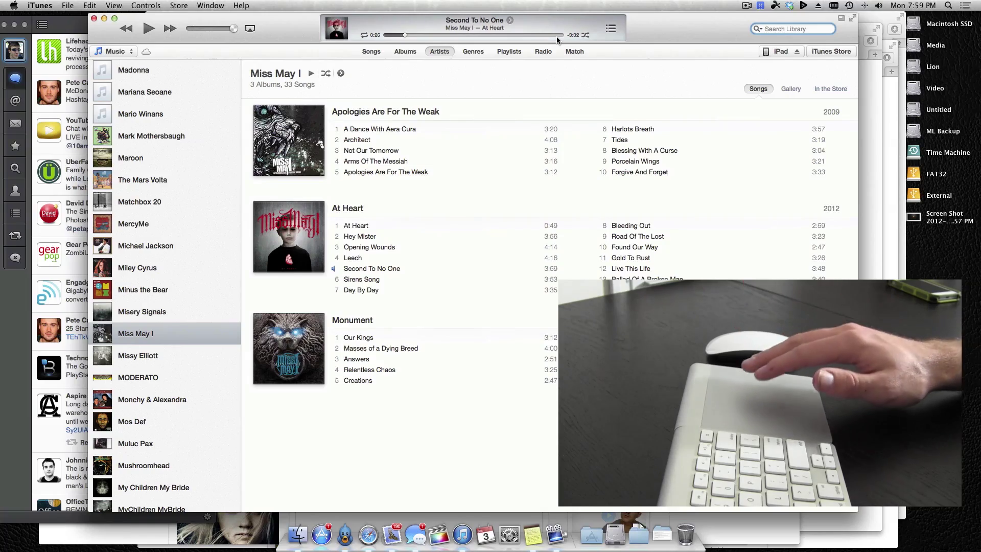
pyautogui.hscroll(5, 556, 36)
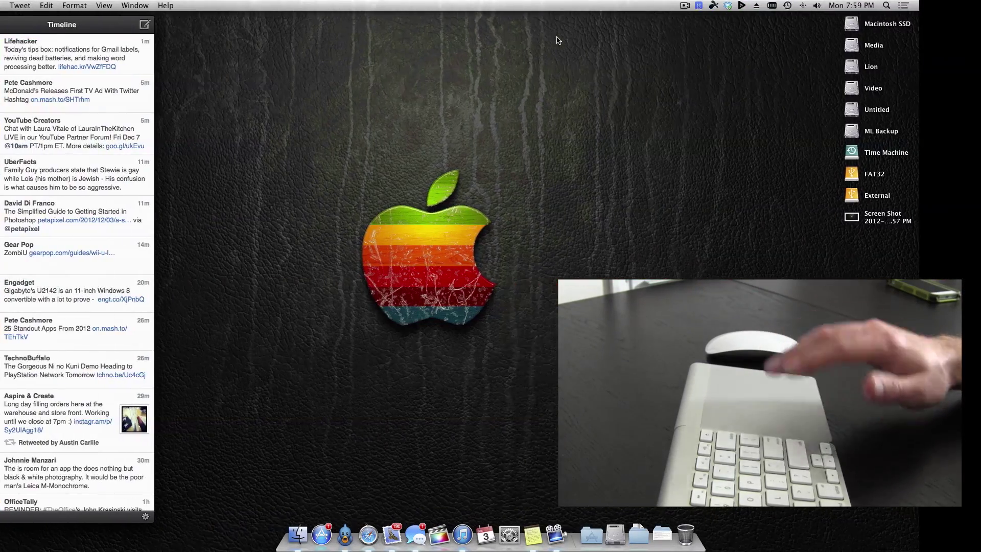
pyautogui.hscroll(3, 558, 39)
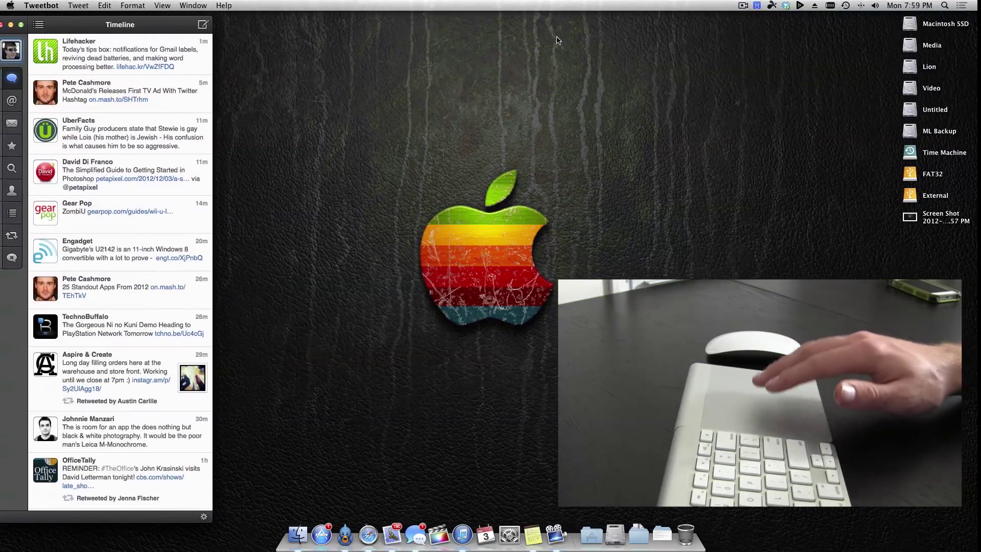
pyautogui.hotkey('ctrl', 'Up')
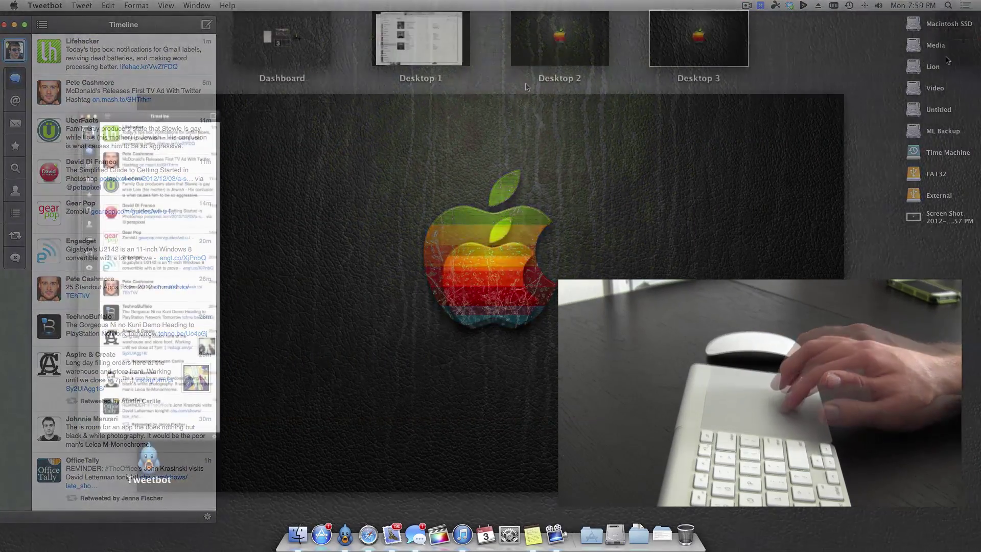
# Close the Spaces overview and move back and forth between the desktop Spaces
pyautogui.hotkey('ctrl', 'Up')
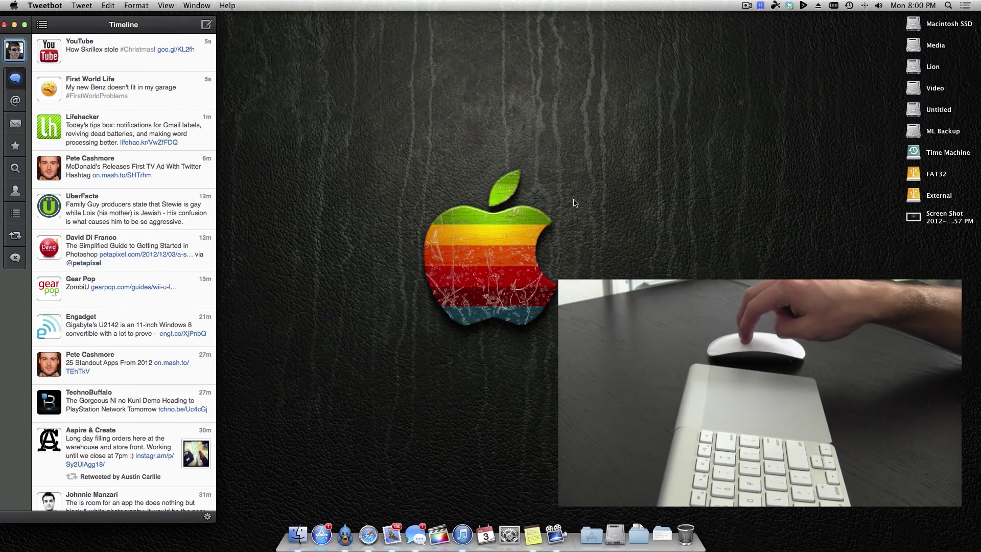
pyautogui.hscroll(-3, 574, 203)
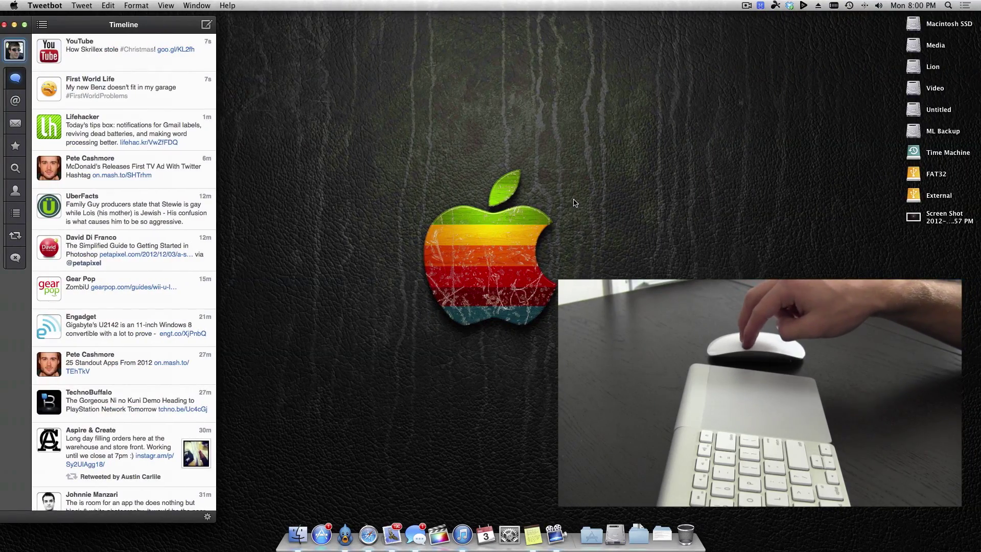
pyautogui.hscroll(-3, 574, 203)
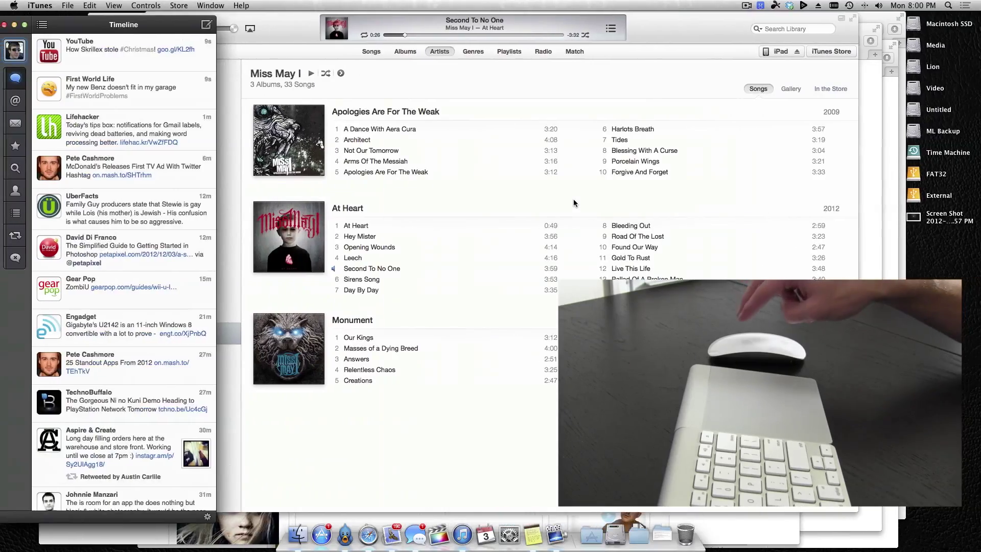
pyautogui.hscroll(3, 574, 203)
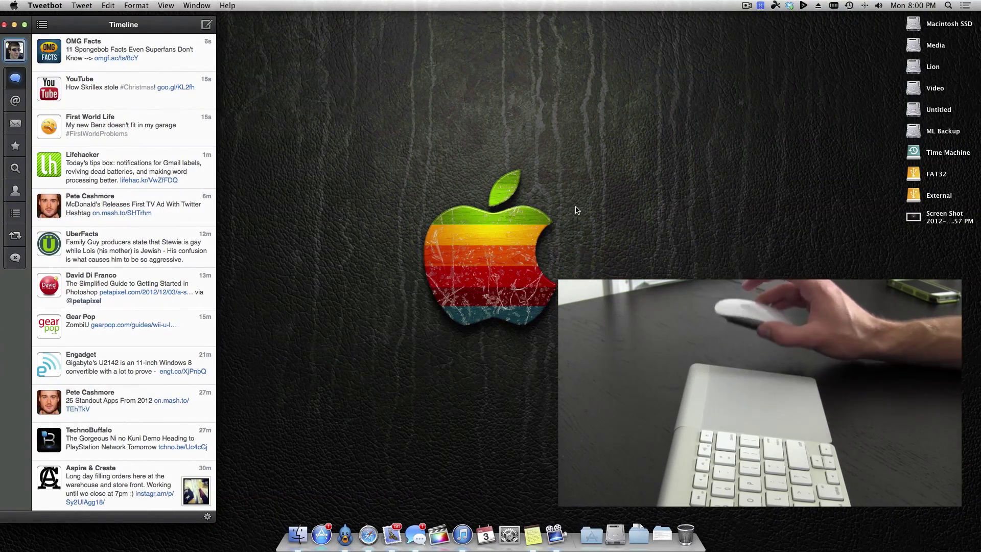
pyautogui.hscroll(-3, 566, 197)
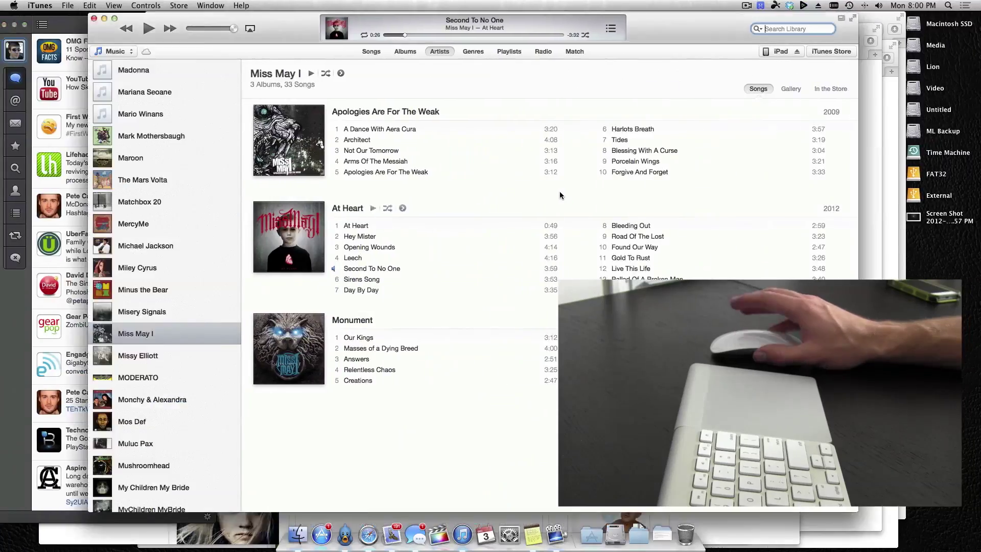
pyautogui.hscroll(-3, 562, 193)
pyautogui.hscroll(3, 543, 197)
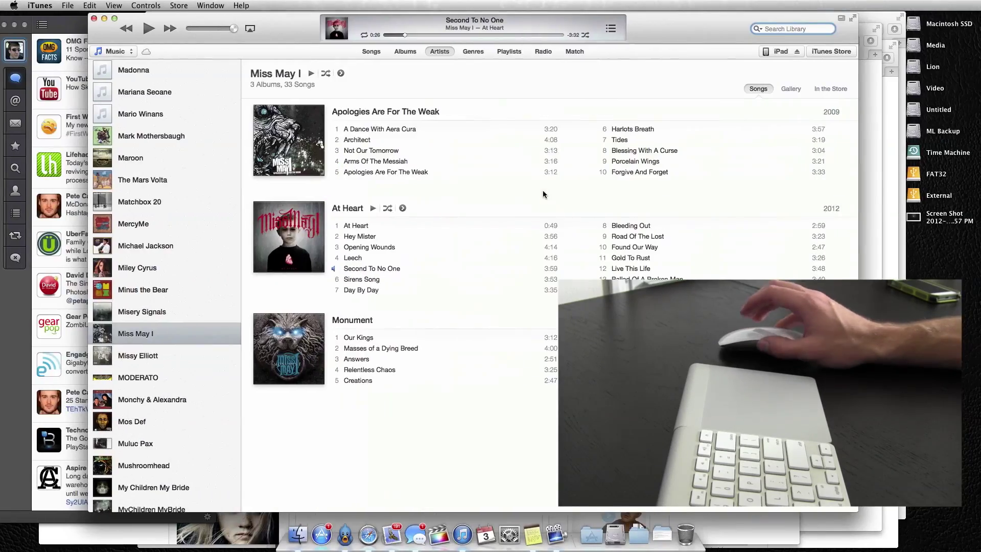
pyautogui.hscroll(3, 543, 193)
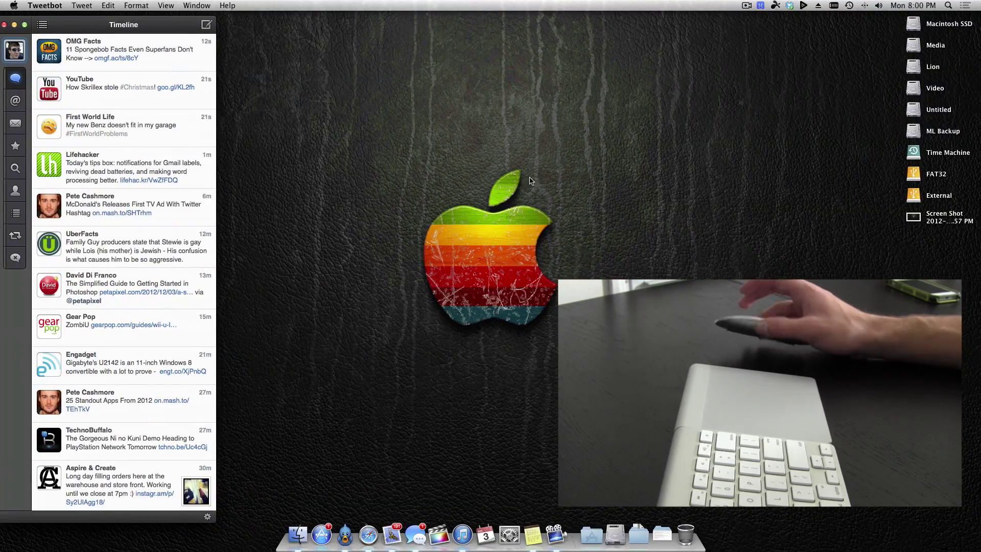
pyautogui.hscroll(-3, 523, 184)
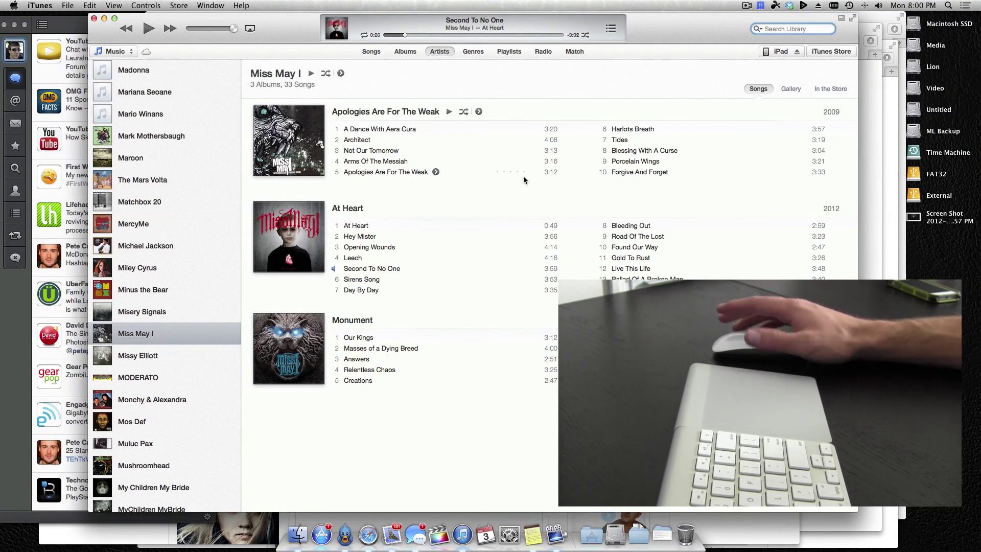
# Settle on the iTunes Space with the Miss May I page, then bring up Launchpad
pyautogui.hscroll(3, 523, 176)
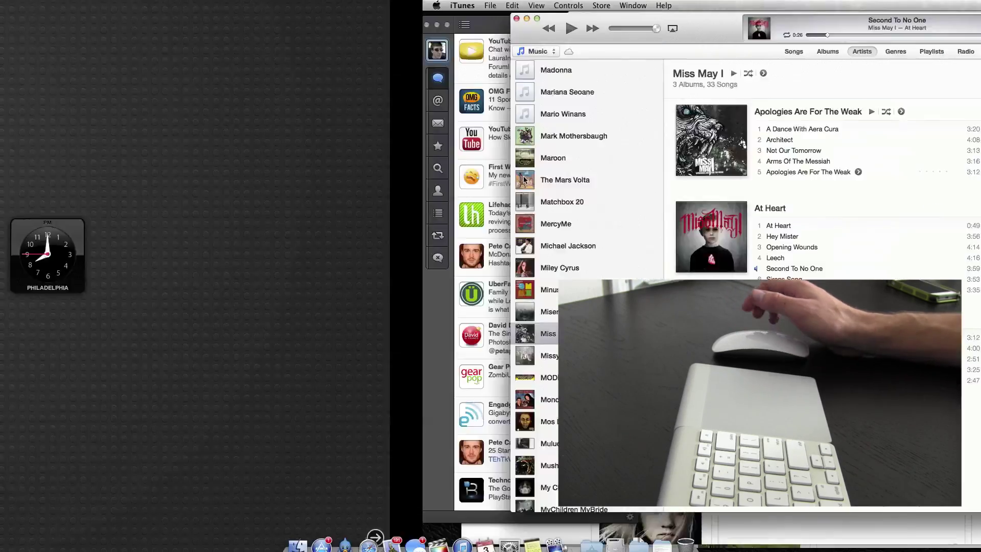
pyautogui.hscroll(-3, 523, 175)
pyautogui.hscroll(3, 524, 179)
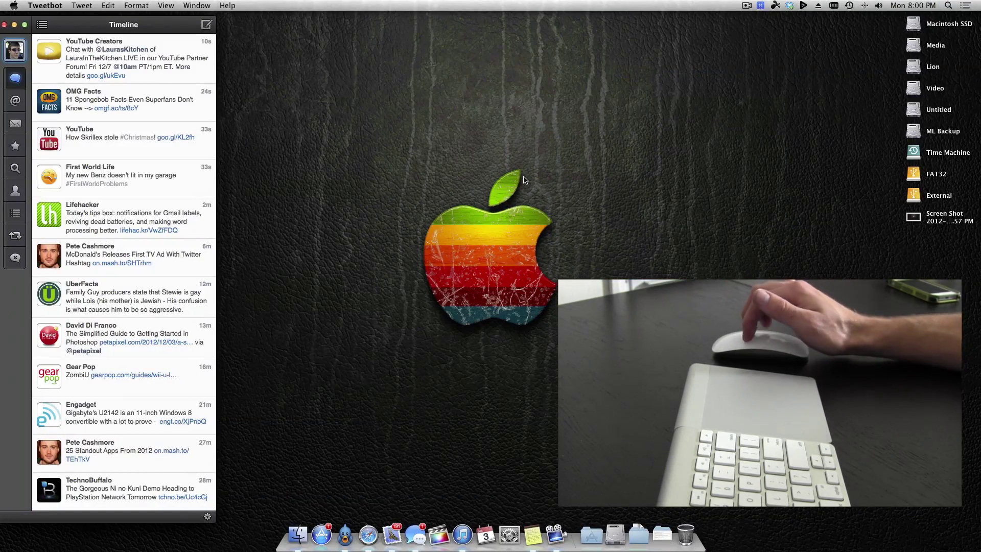
pyautogui.hscroll(-3, 525, 179)
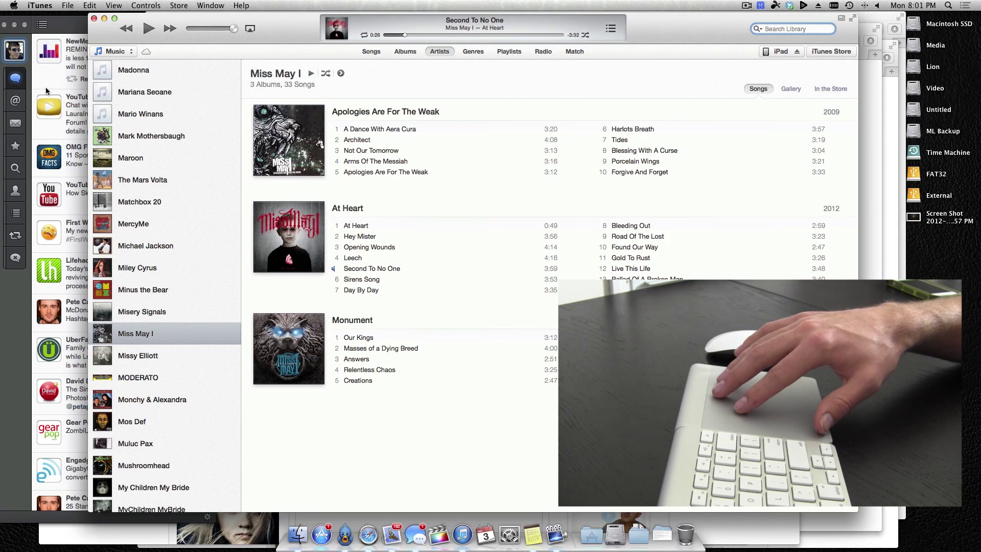
pyautogui.press('F4')
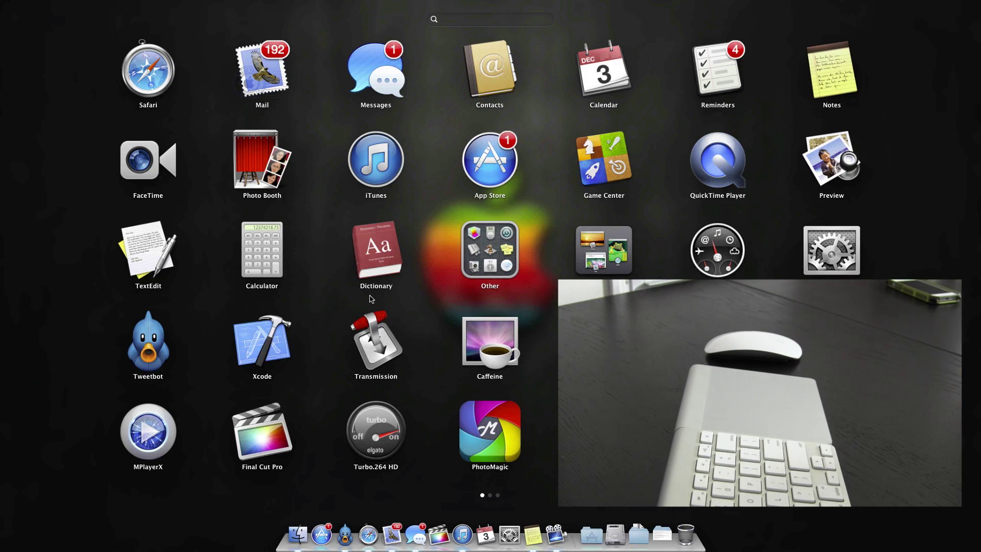
# Browse the Launchpad pages, launch the App Store, then toggle Launchpad over it and away
pyautogui.hscroll(5, 372, 299)
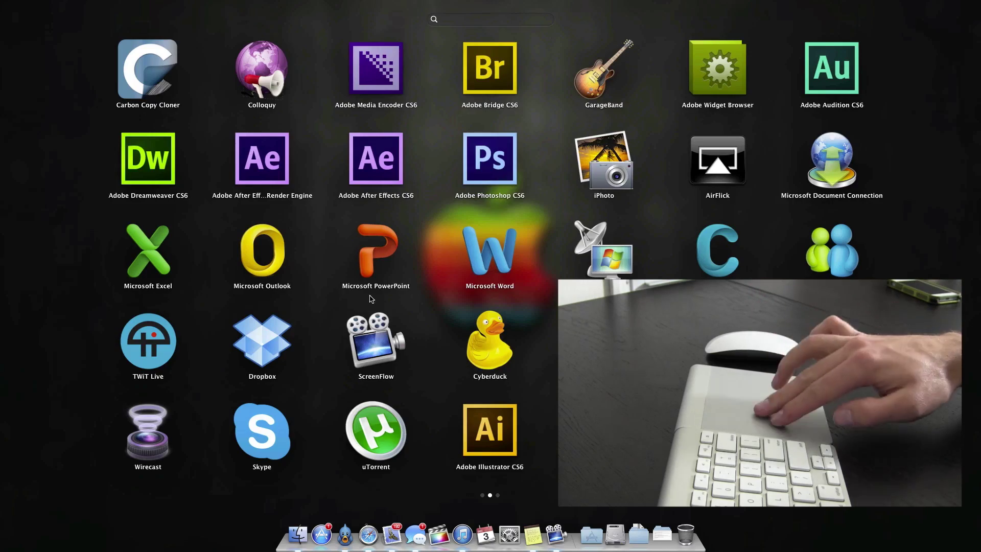
pyautogui.hscroll(-5, 372, 299)
pyautogui.hscroll(10, 453, 299)
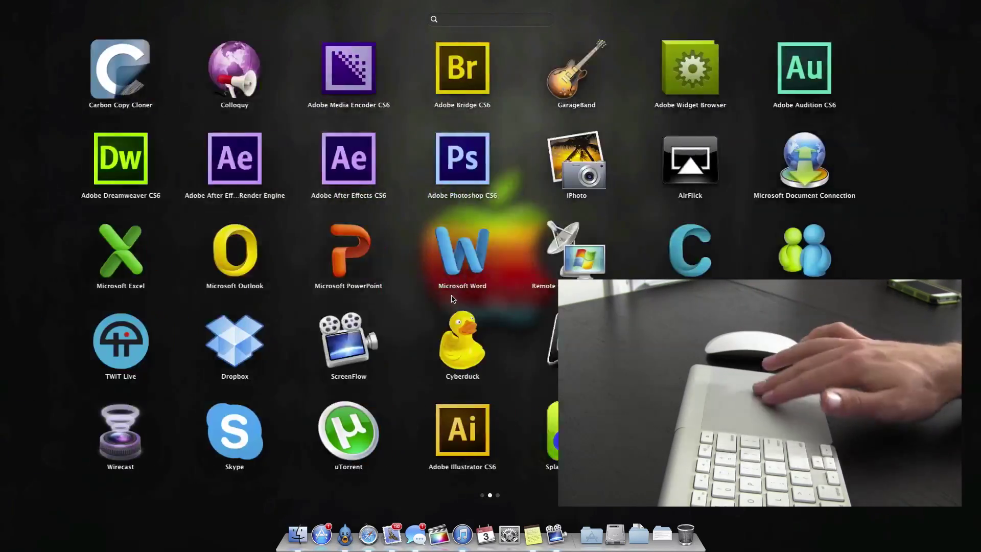
pyautogui.hscroll(-5, 453, 299)
pyautogui.hscroll(-5, 452, 299)
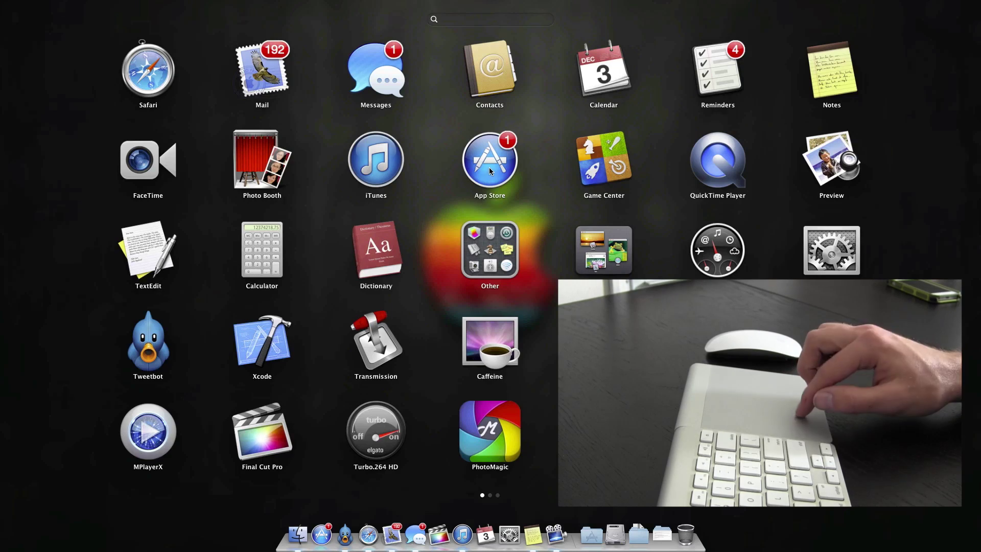
pyautogui.click(490, 170)
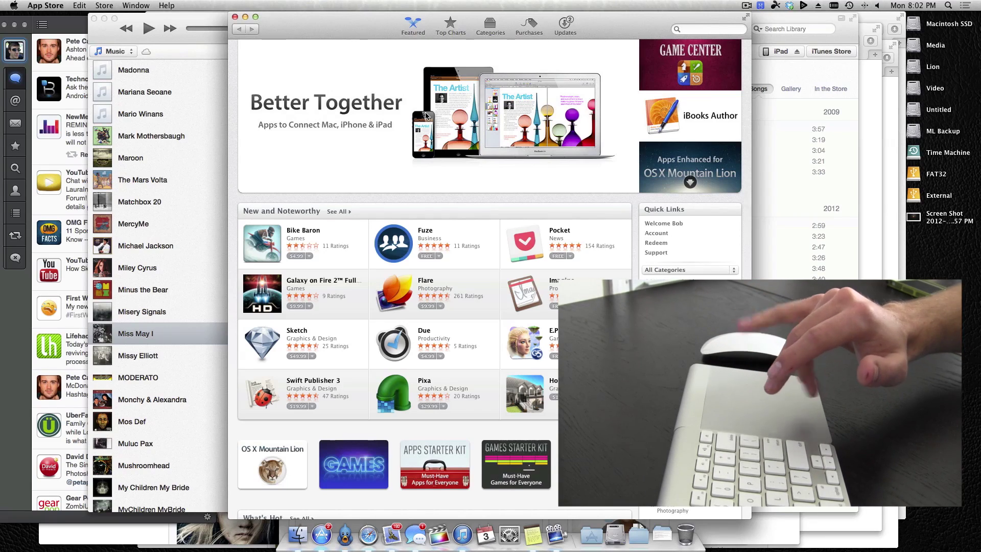
pyautogui.press('F4')
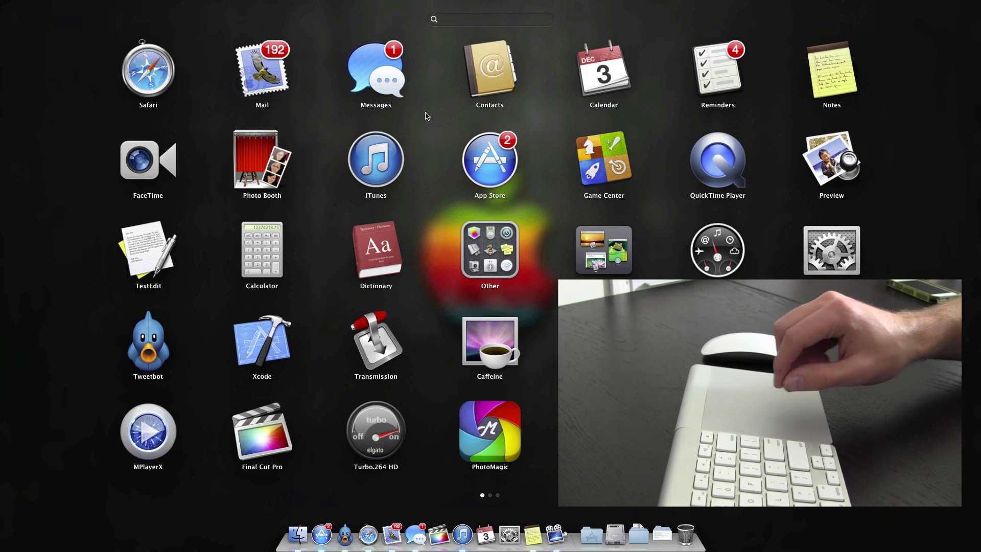
pyautogui.press('F4')
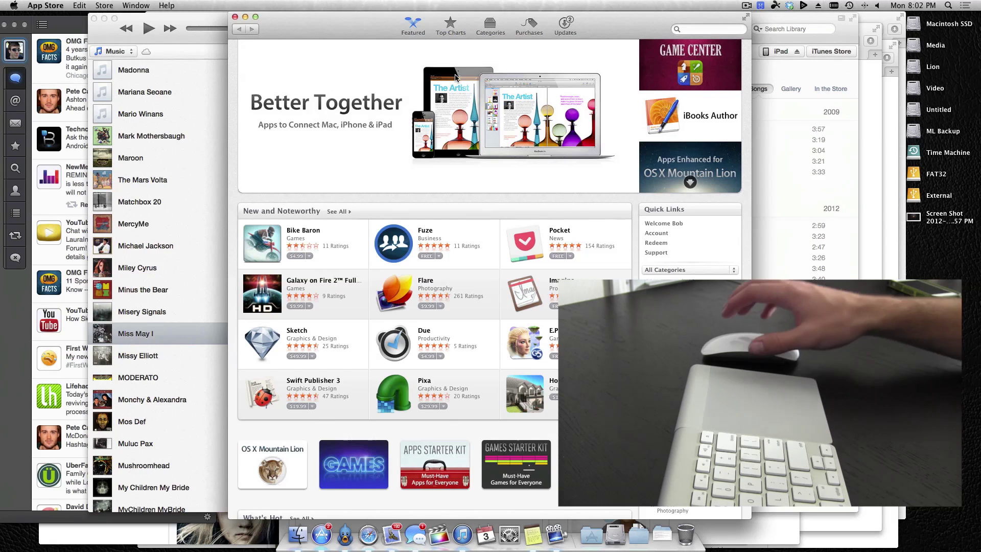
# Shift the App Store window right, reveal the desktop, and select then deselect its icons
pyautogui.moveTo(611, 19); pyautogui.dragTo(876, 21)
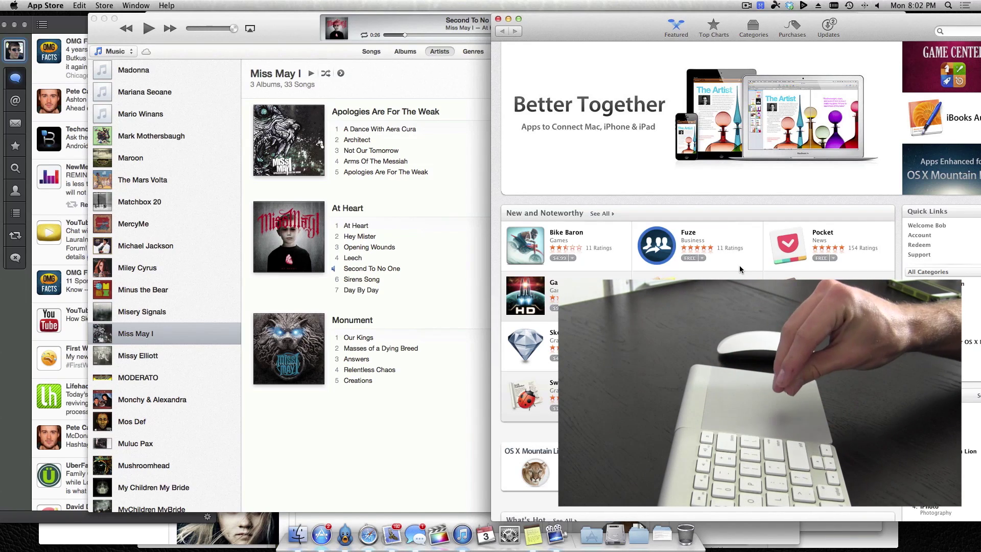
pyautogui.press('F11')
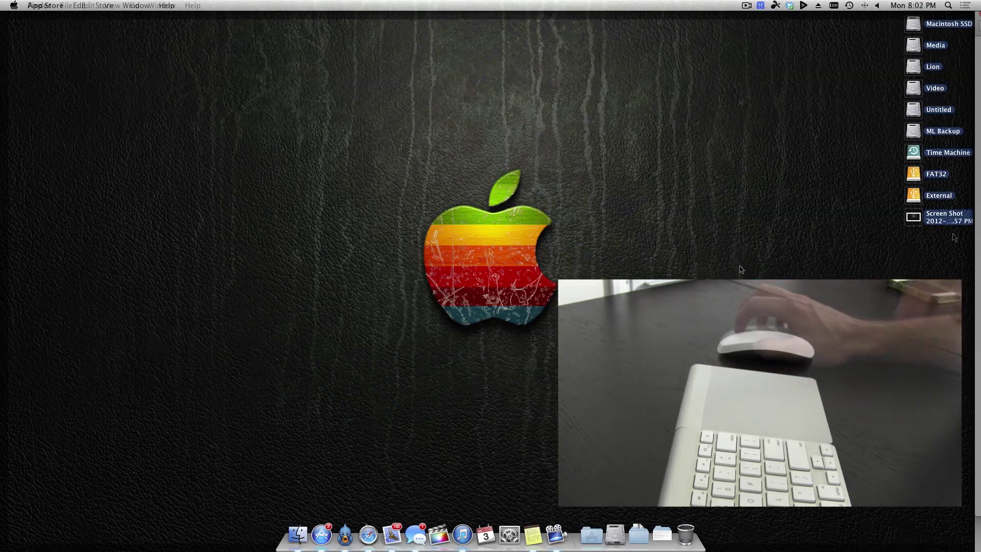
pyautogui.moveTo(900, 15); pyautogui.dragTo(955, 237)
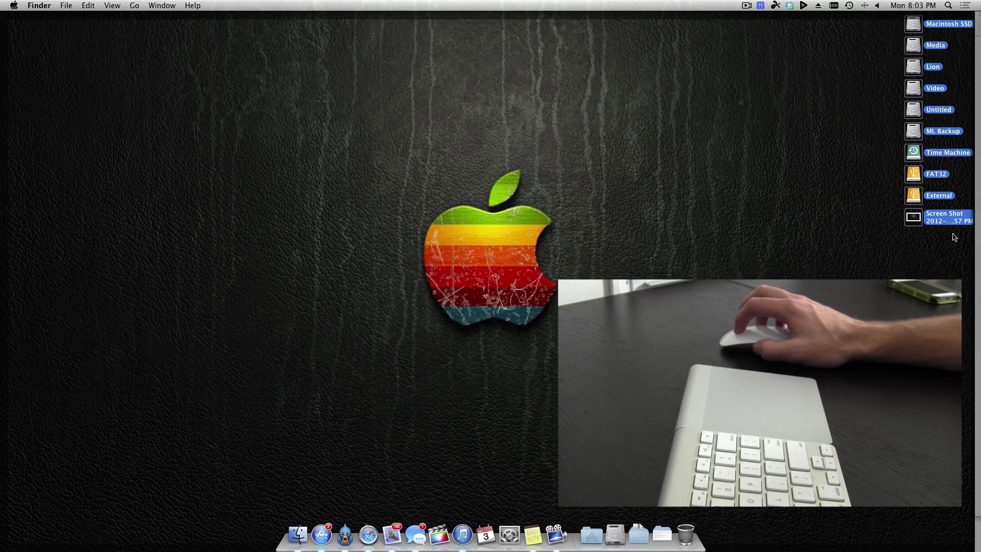
pyautogui.click(955, 236)
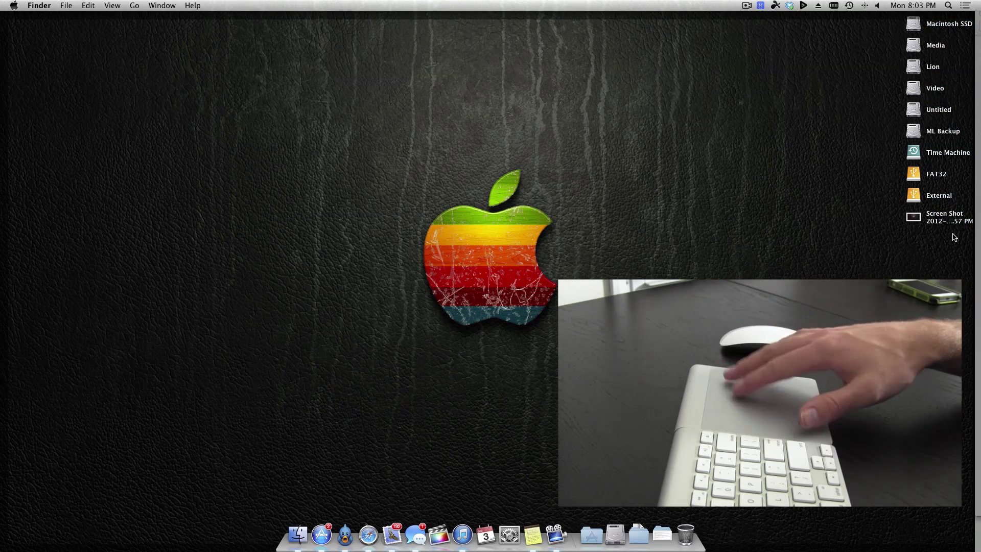
# Bring the windows back and move the App Store window left in front of iTunes
pyautogui.press('F11')
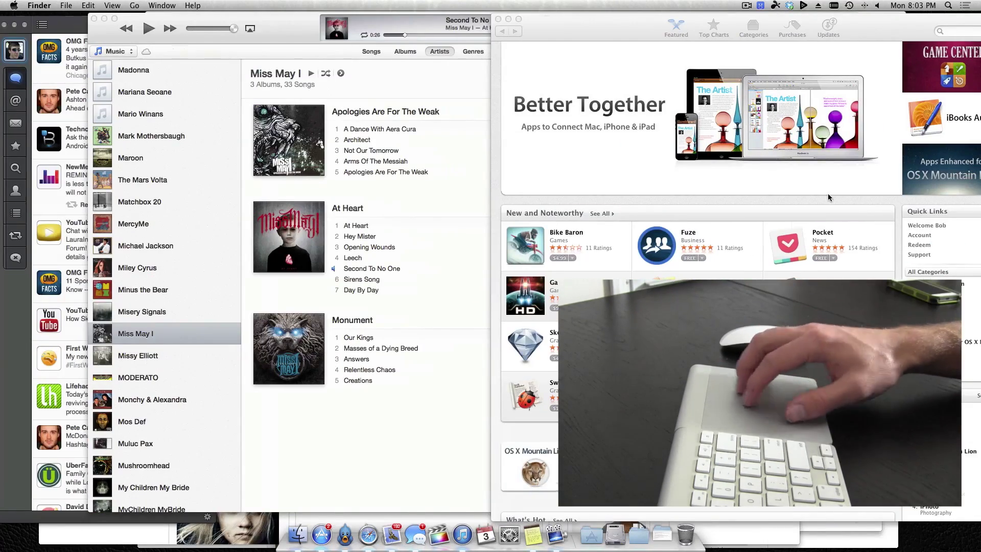
pyautogui.press('F11')
pyautogui.press('F11')
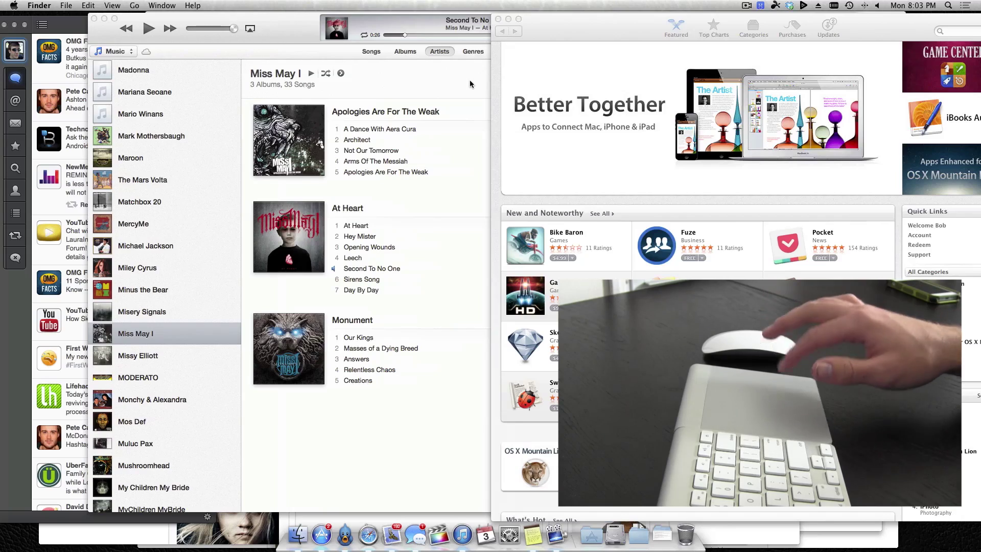
pyautogui.moveTo(538, 32); pyautogui.dragTo(246, 28)
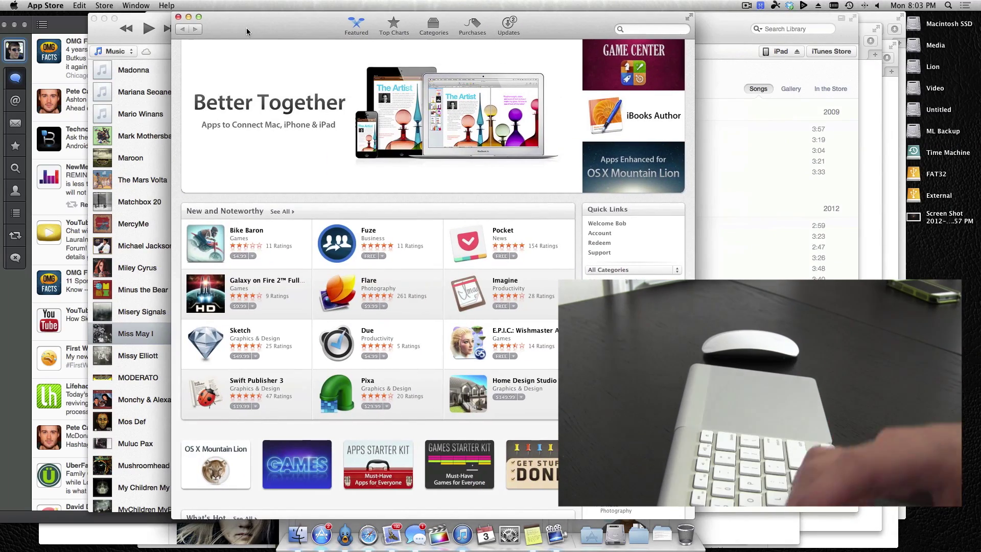
# Hide the App Store, shrink iTunes to its mini player, and bring the Apple Start page forward
pyautogui.press('super+q')
pyautogui.click(282, 29)
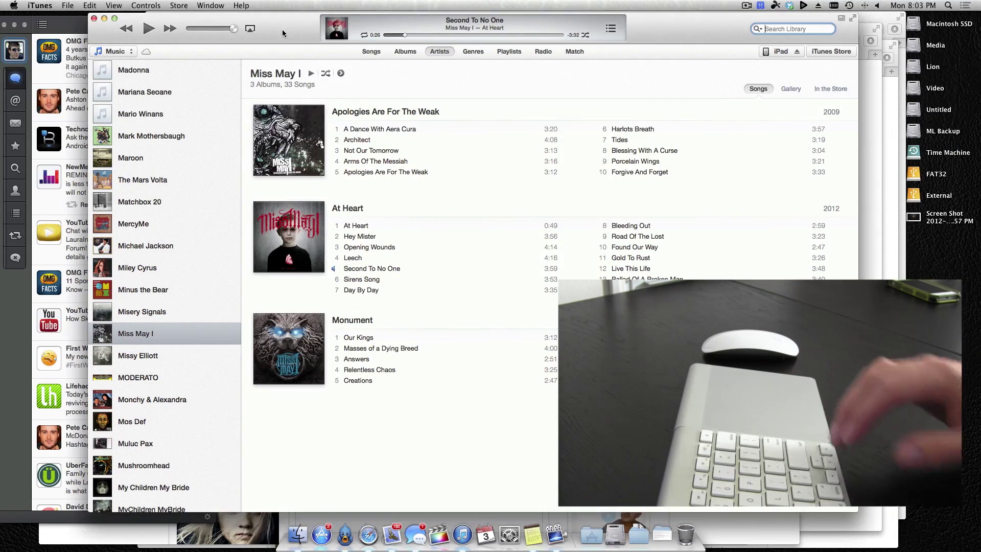
pyautogui.press('super+shift+m')
pyautogui.click(359, 41)
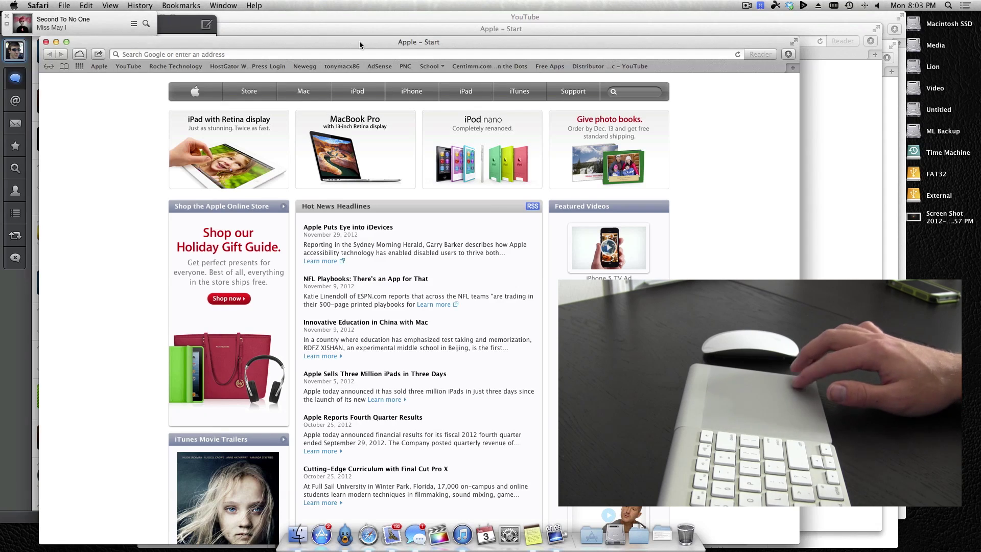
# Zoom in on the Apple Start page's news headlines
pyautogui.scroll(-5, 333, 324)
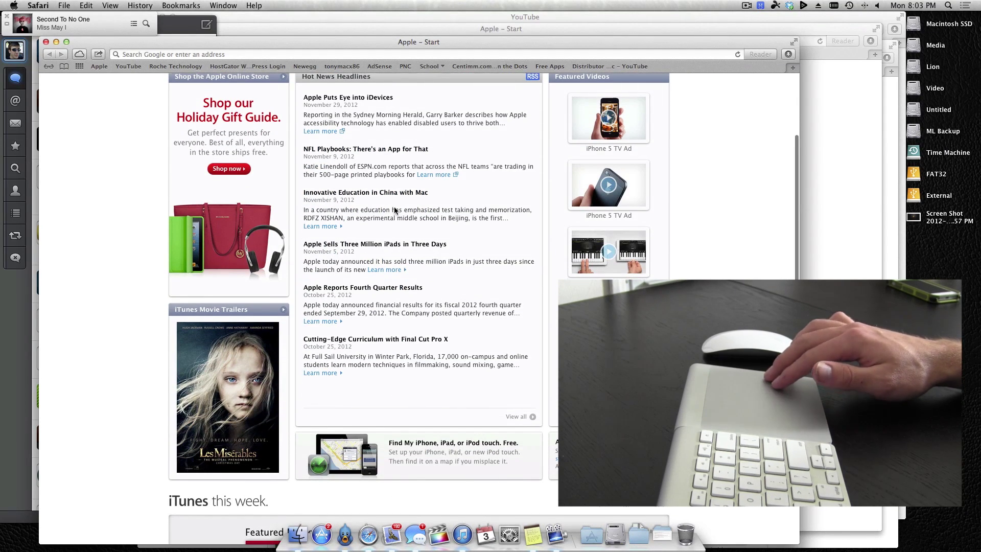
pyautogui.scroll(4, 395, 208)
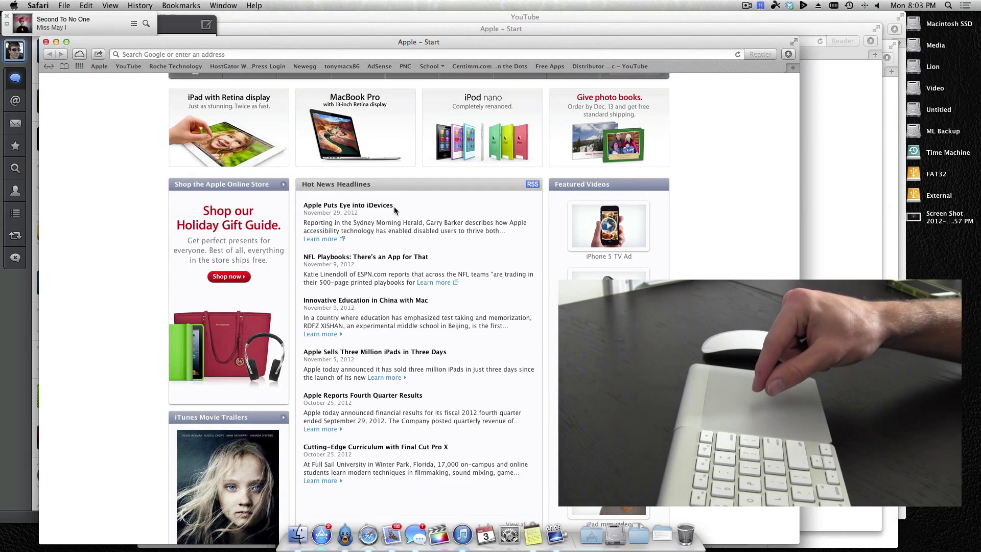
pyautogui.scroll(5, 394, 207)
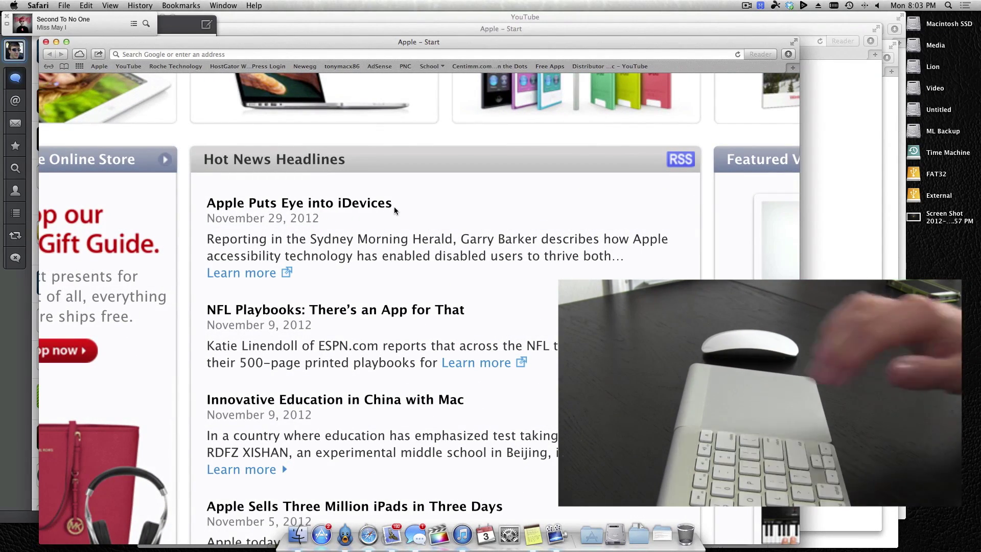
pyautogui.scroll(-5, 394, 207)
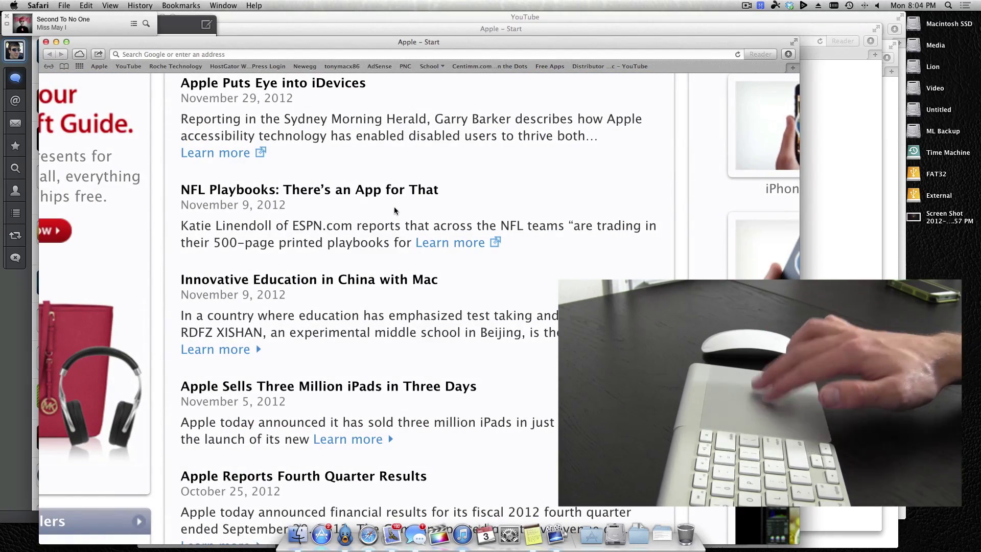
pyautogui.scroll(-5, 394, 207)
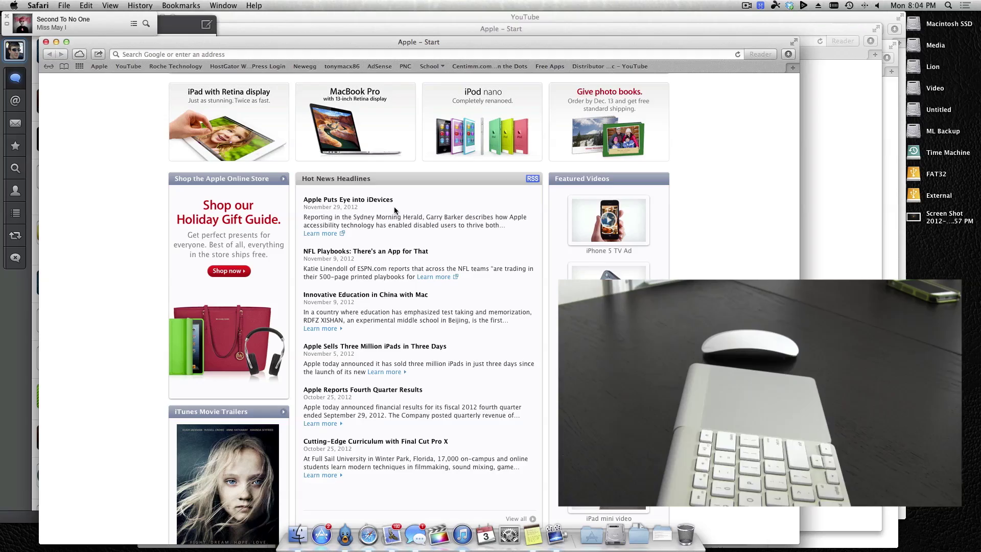
pyautogui.scroll(5, 394, 210)
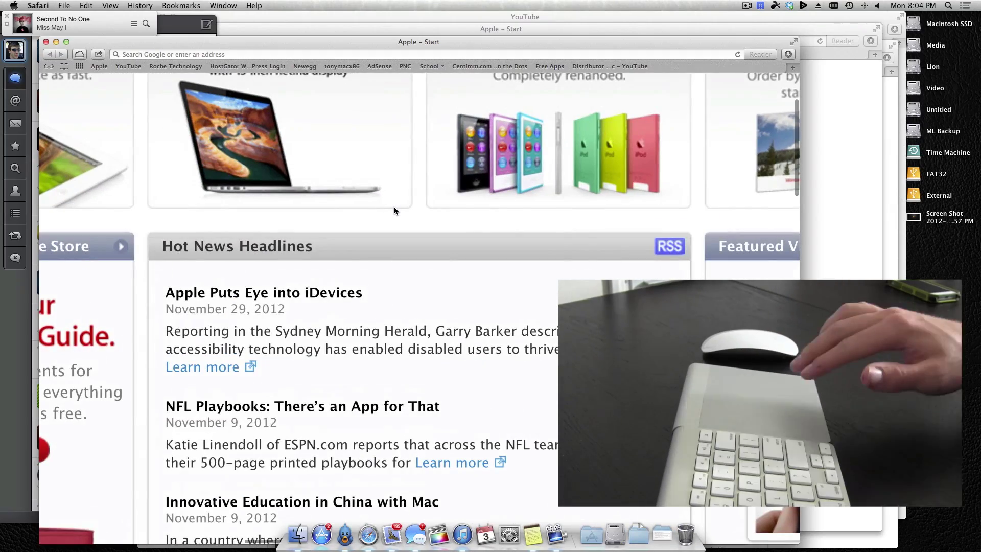
pyautogui.scroll(-8, 394, 211)
# Return the Start page to normal size and switch to the next desktop space
pyautogui.scroll(5, 394, 211)
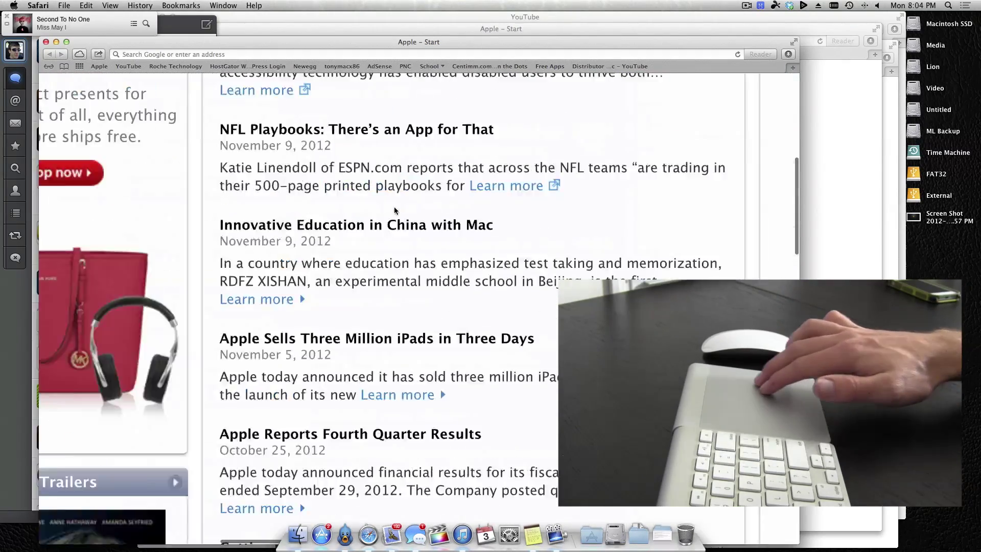
pyautogui.scroll(-8, 394, 210)
pyautogui.scroll(5, 394, 210)
pyautogui.scroll(3, 395, 210)
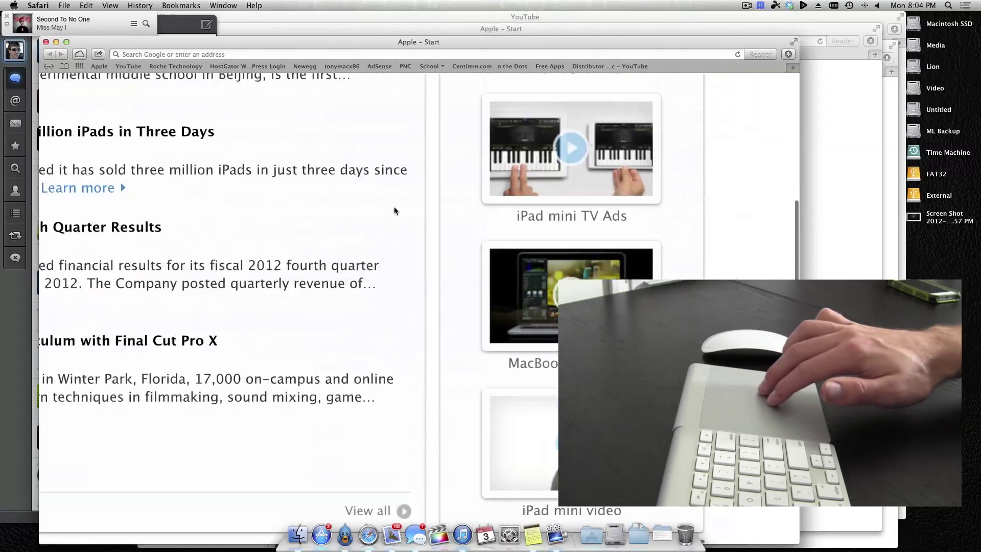
pyautogui.scroll(-3, 394, 210)
pyautogui.scroll(3, 394, 210)
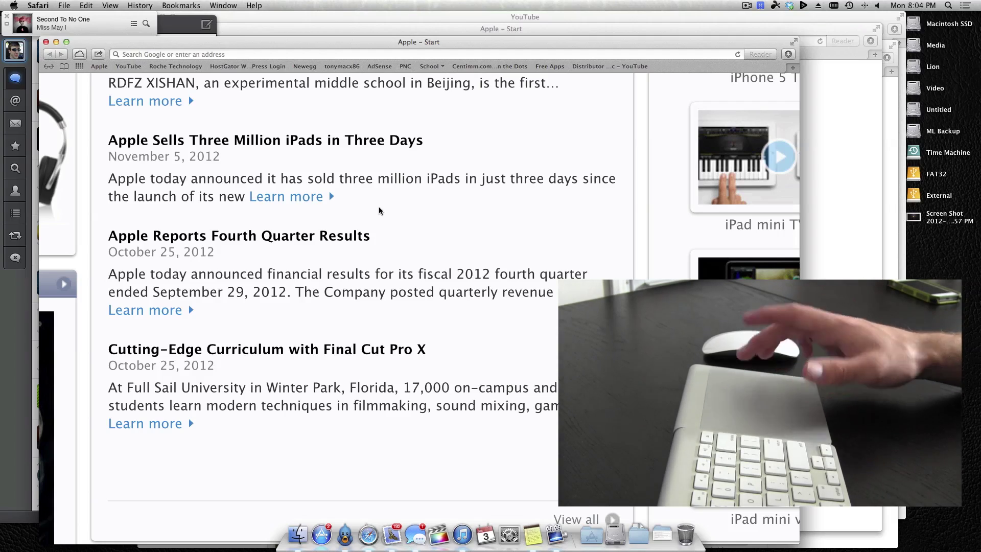
pyautogui.scroll(-3, 379, 207)
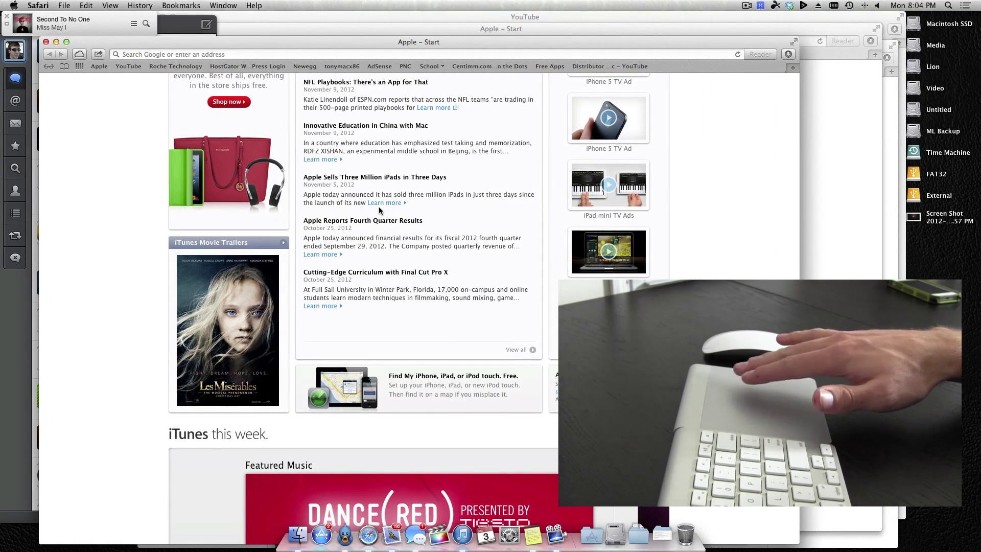
pyautogui.hotkey('ctrl', 'Right')
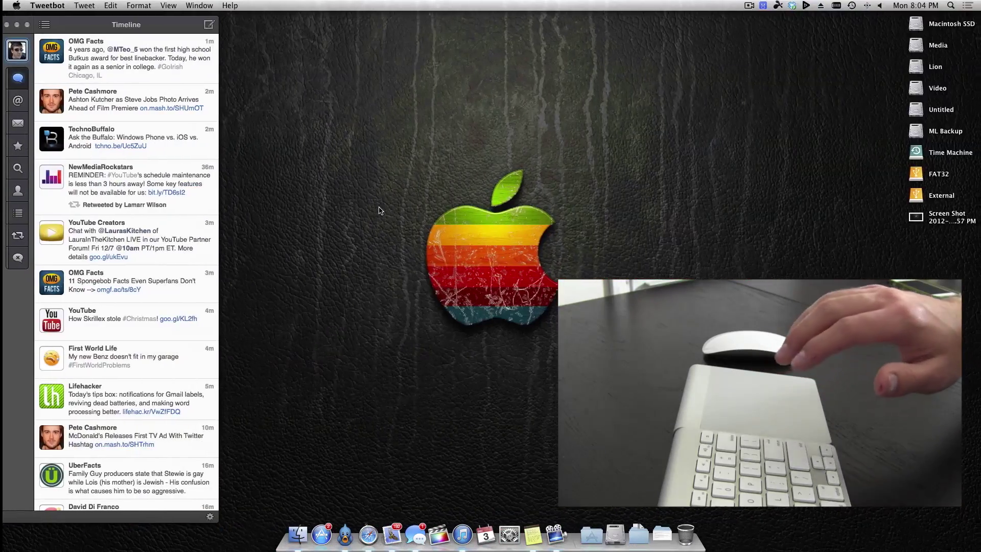
# Open the desktop screenshot in Preview, shift its window right, and zoom in and out
pyautogui.doubleClick(940, 221)
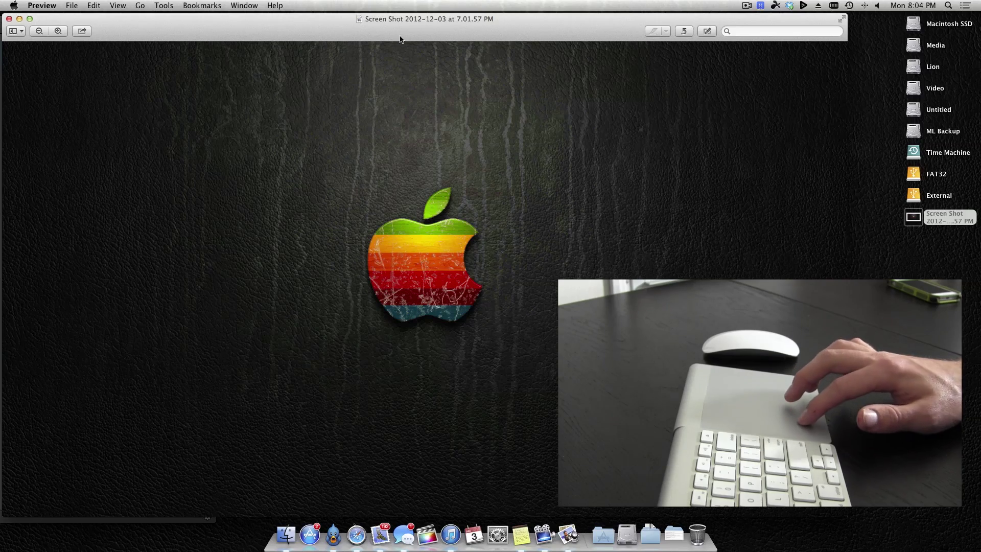
pyautogui.moveTo(400, 39); pyautogui.dragTo(448, 44)
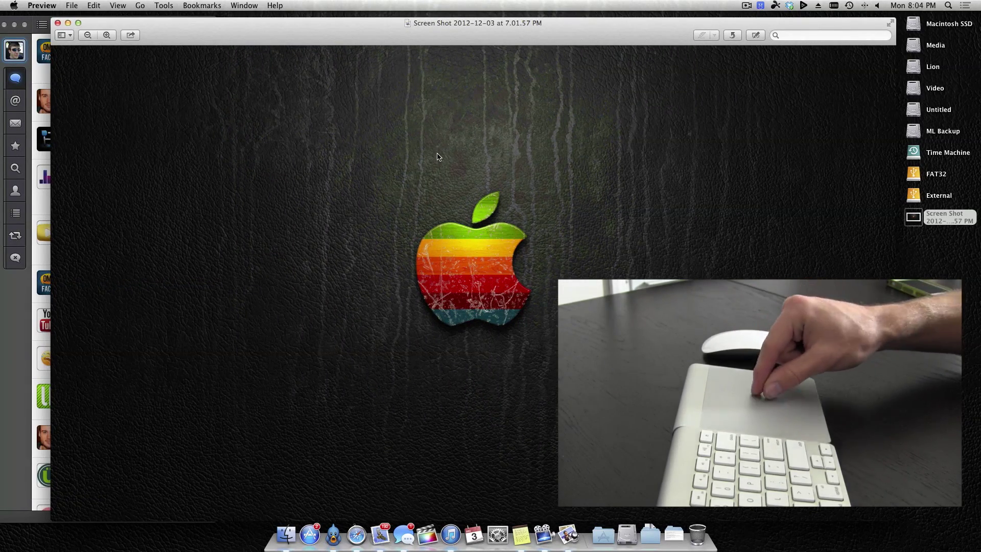
pyautogui.scroll(3, 438, 157)
pyautogui.scroll(-3, 437, 157)
pyautogui.scroll(2, 437, 157)
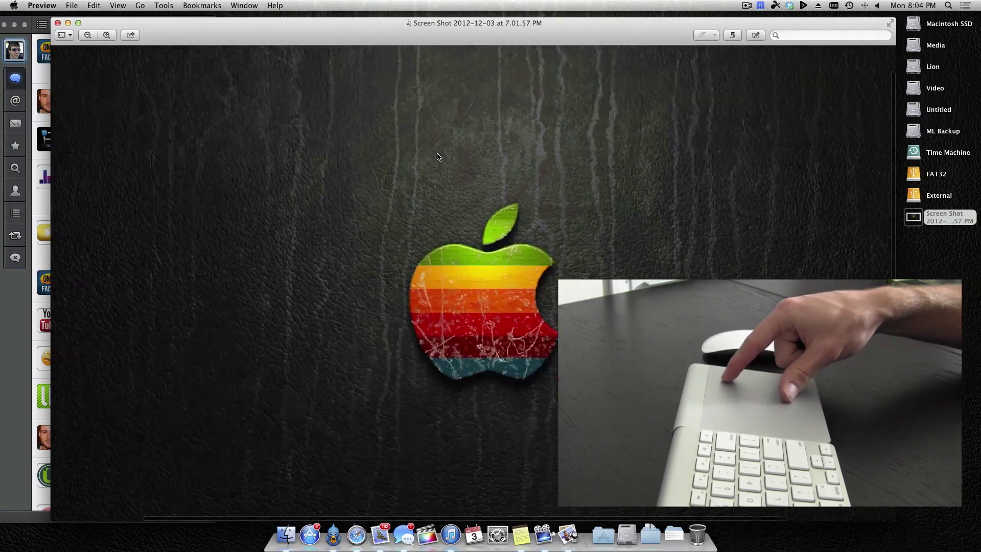
pyautogui.scroll(-3, 438, 157)
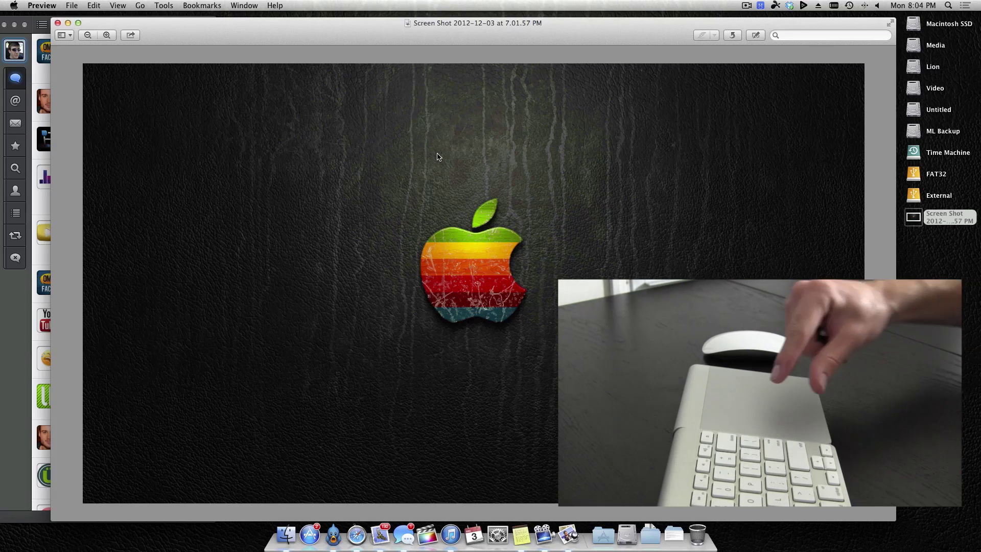
# Rotate the screenshot around until it is upright again, then quit Preview
pyautogui.press('super+r')
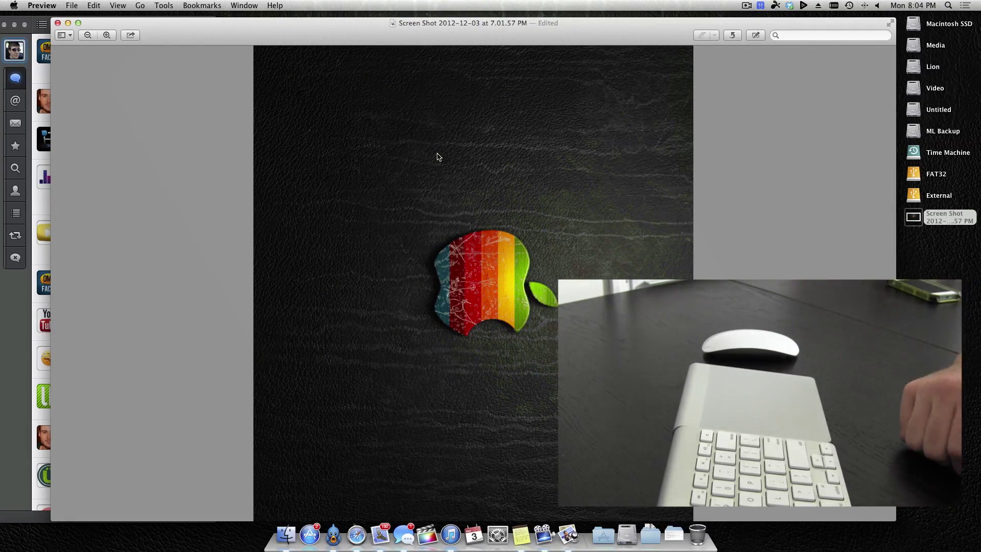
pyautogui.press('super+r')
pyautogui.press('super+r')
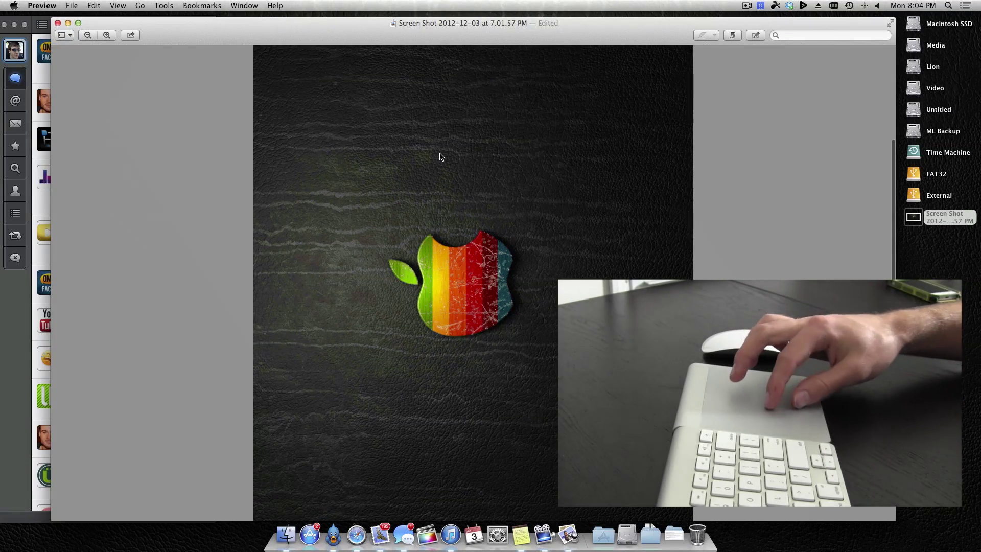
pyautogui.press('super+r')
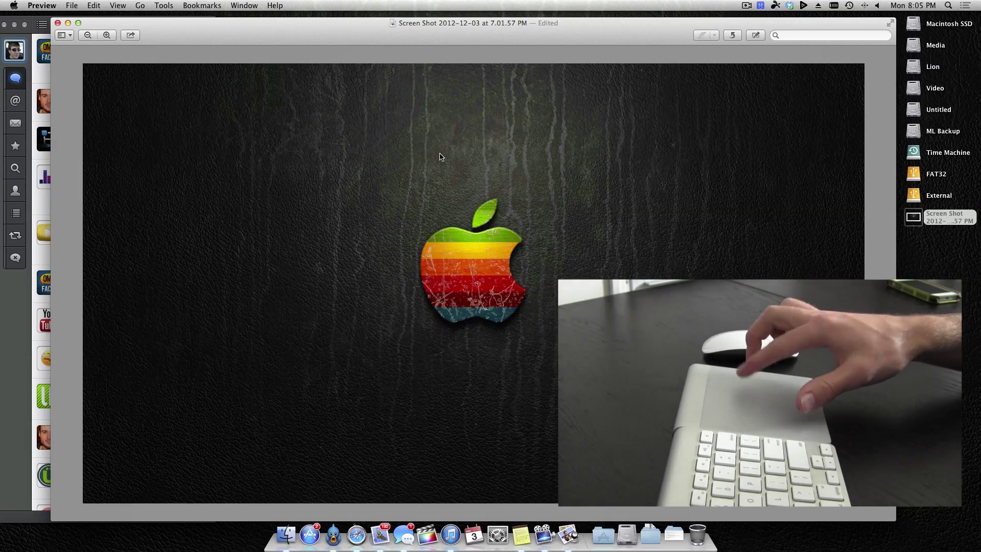
pyautogui.scroll(-4, 441, 157)
pyautogui.scroll(6, 440, 157)
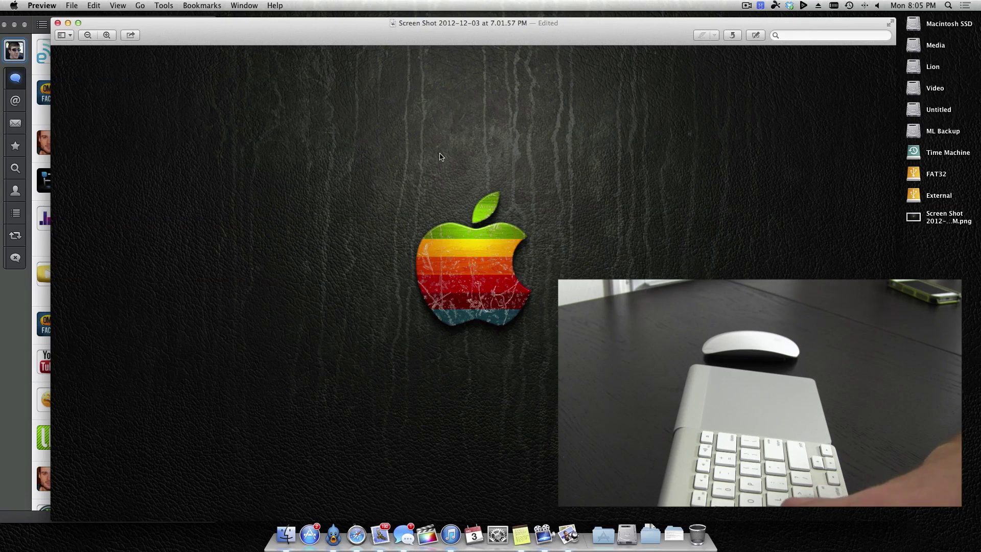
pyautogui.press('super+q')
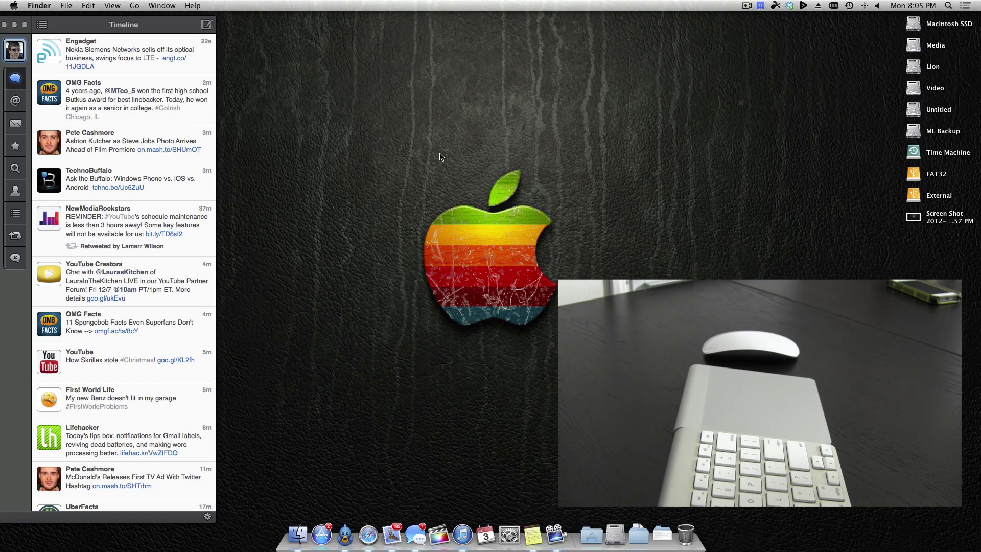
# Switch to the Apple Start page space and back to Tweetbot, then launch System Preferences
pyautogui.hotkey('ctrl', 'Left')
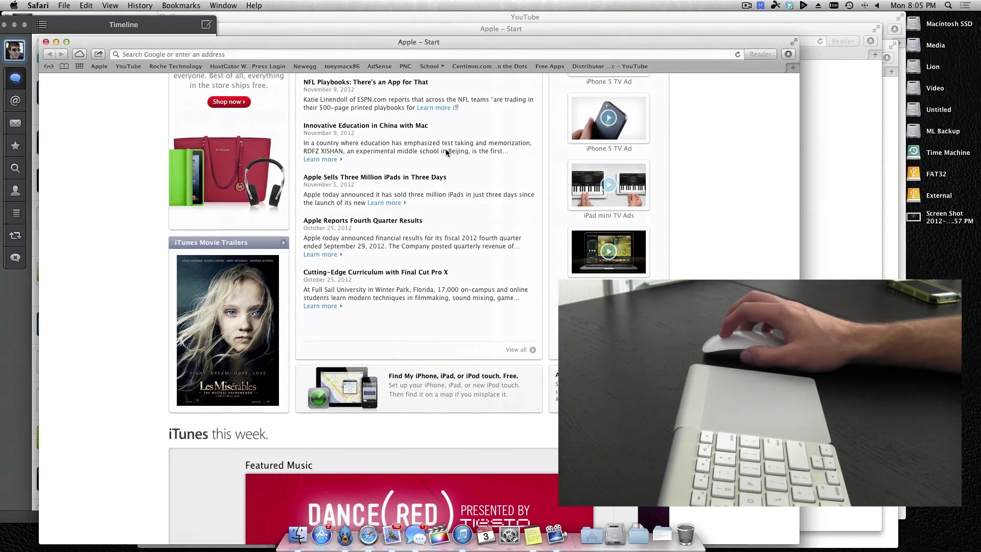
pyautogui.hotkey('ctrl', 'Right')
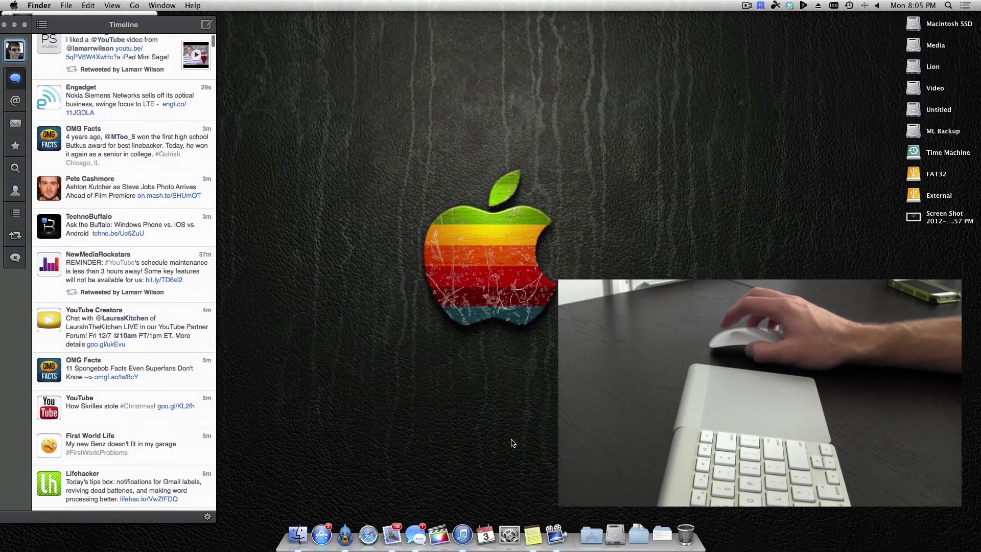
pyautogui.click(517, 534)
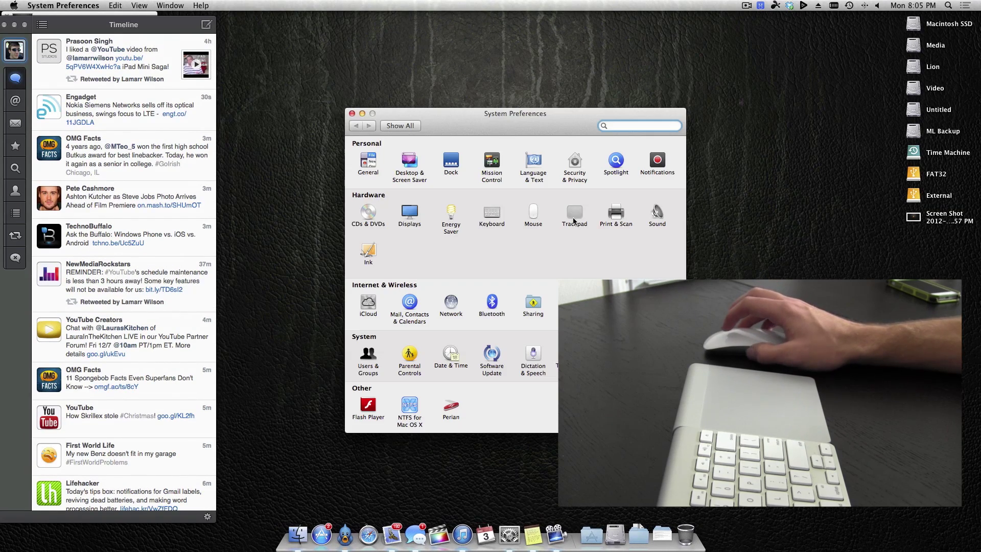
pyautogui.moveTo(536, 127); pyautogui.dragTo(532, 113)
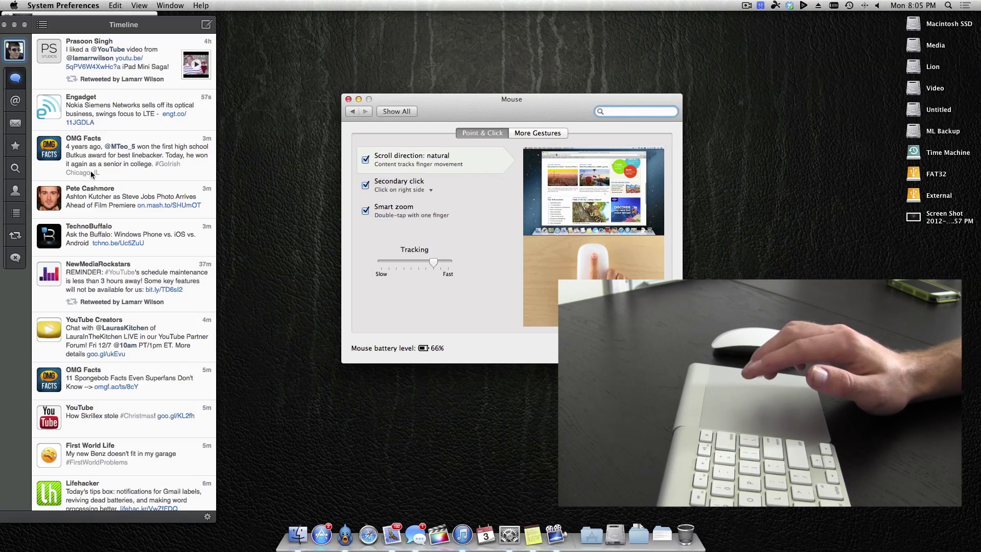
# Show the Mouse pane's More Gestures options for pages, full-screen apps and Mission Control
pyautogui.scroll(-10, 92, 174)
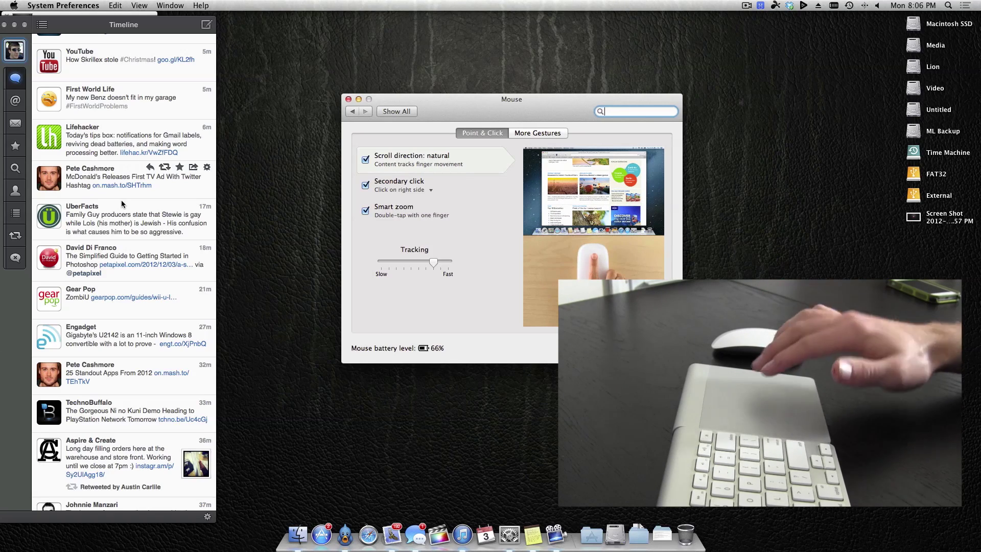
pyautogui.scroll(10, 122, 203)
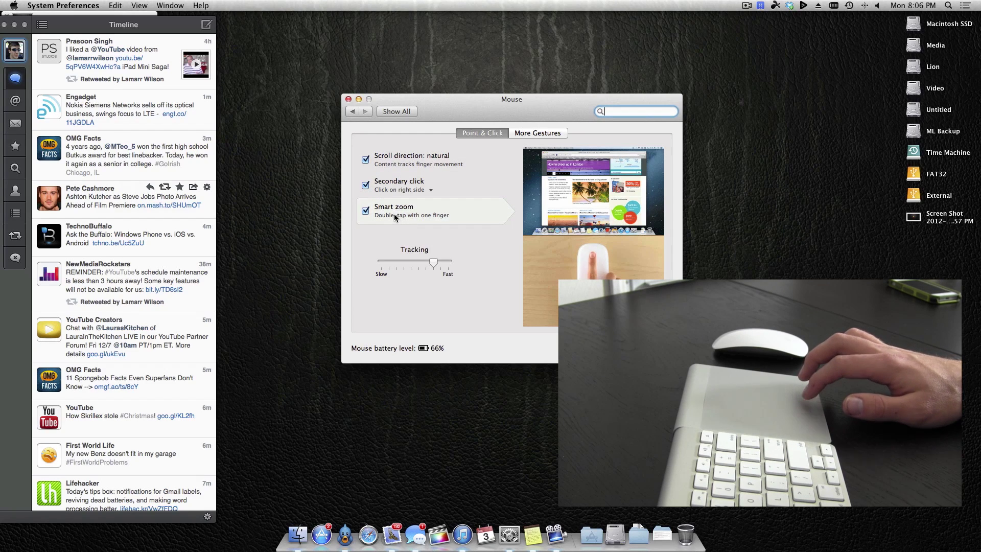
pyautogui.click(529, 135)
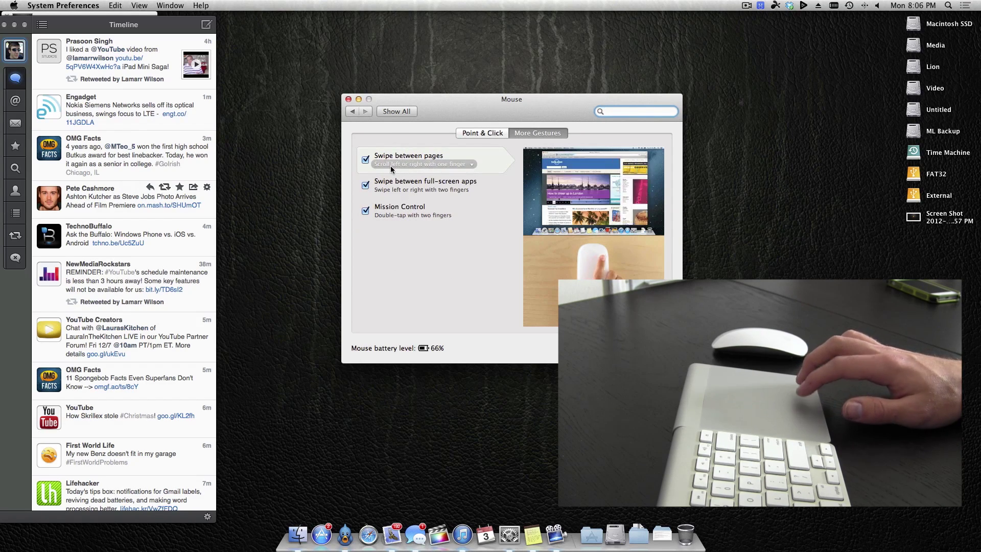
# Load YouTube in Safari, swipe back to the Apple page and forward, then enter Mission Control
pyautogui.click(368, 535)
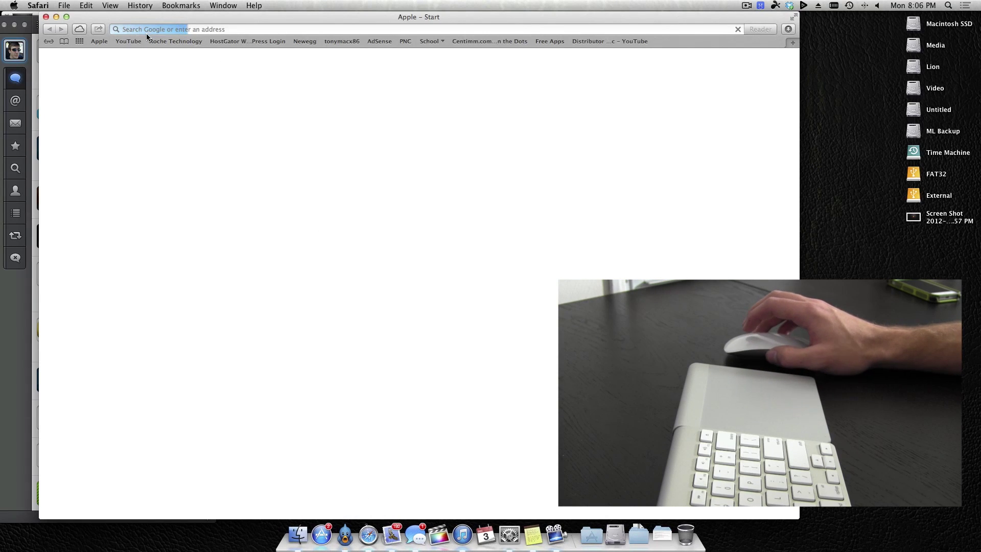
pyautogui.click(117, 41)
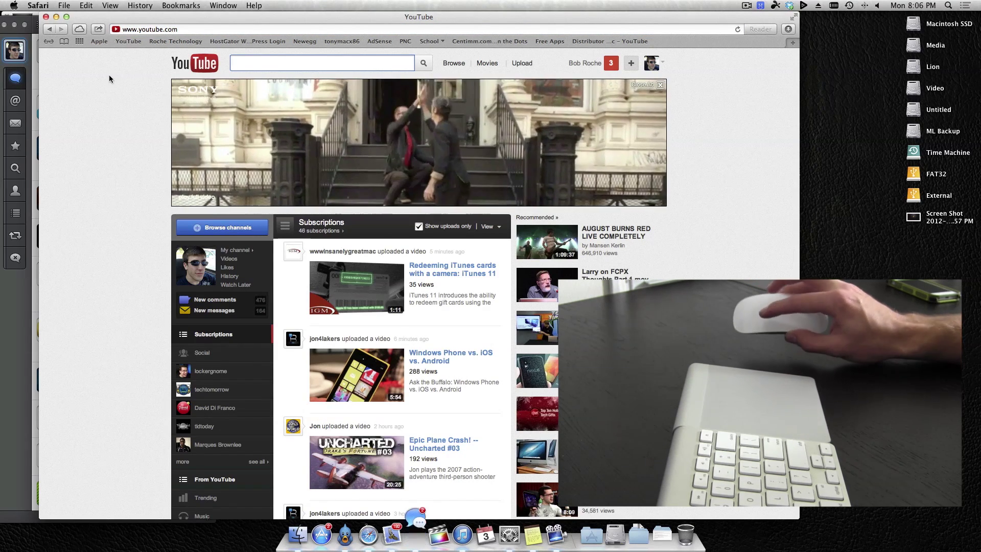
pyautogui.hscroll(-5, 108, 76)
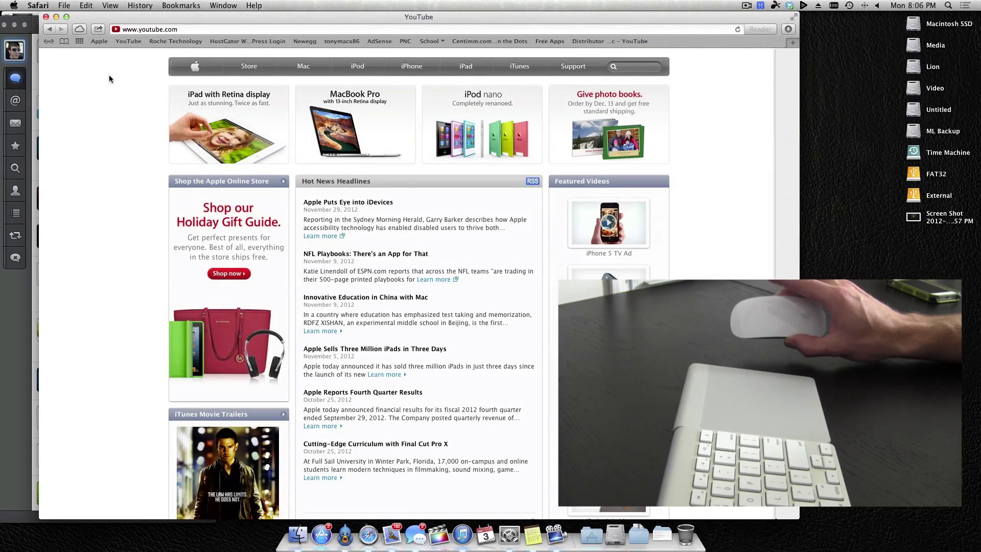
pyautogui.hscroll(5, 109, 77)
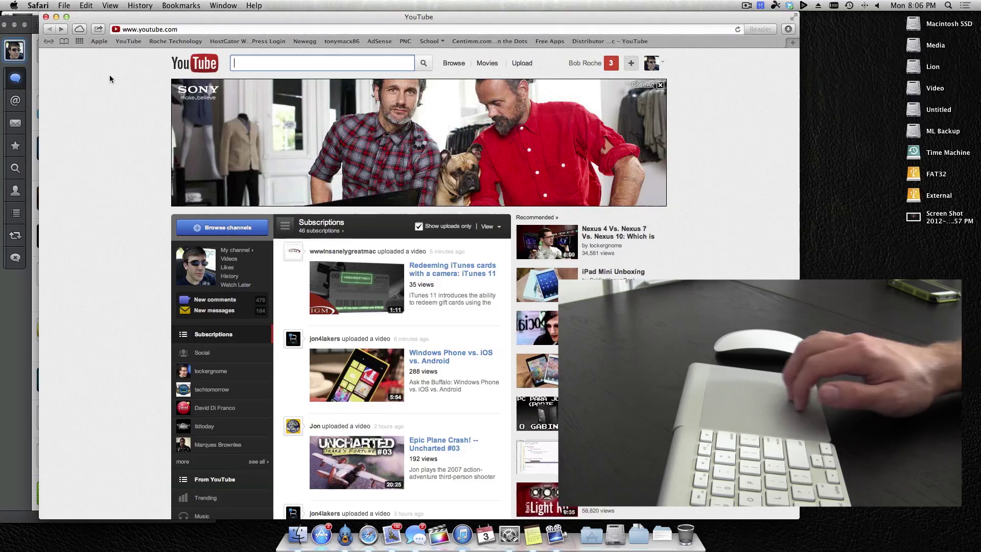
pyautogui.hotkey('ctrl', 'Up')
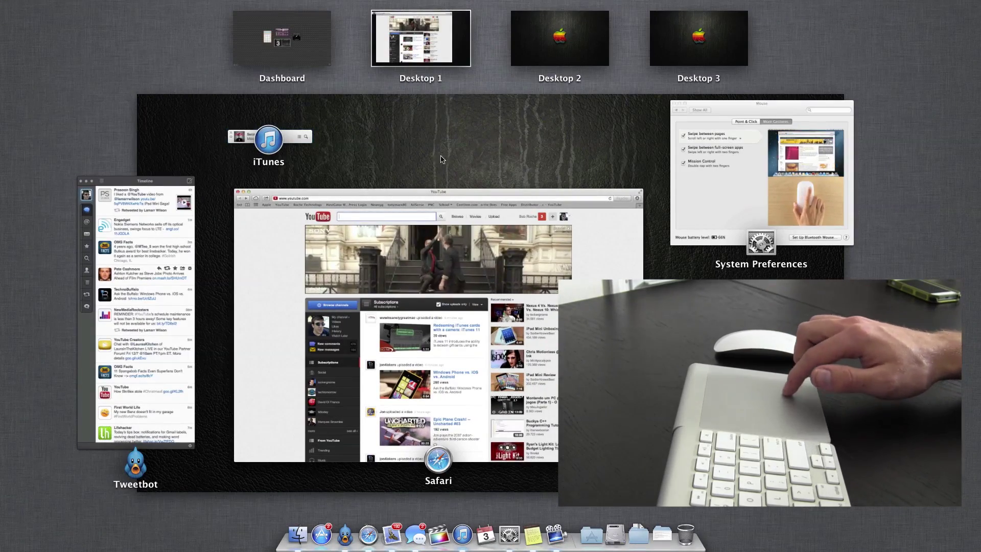
# Return to the Mouse settings, view the swipe-between-pages choices unchanged, and refocus the Mouse window via Mission Control
pyautogui.click(743, 167)
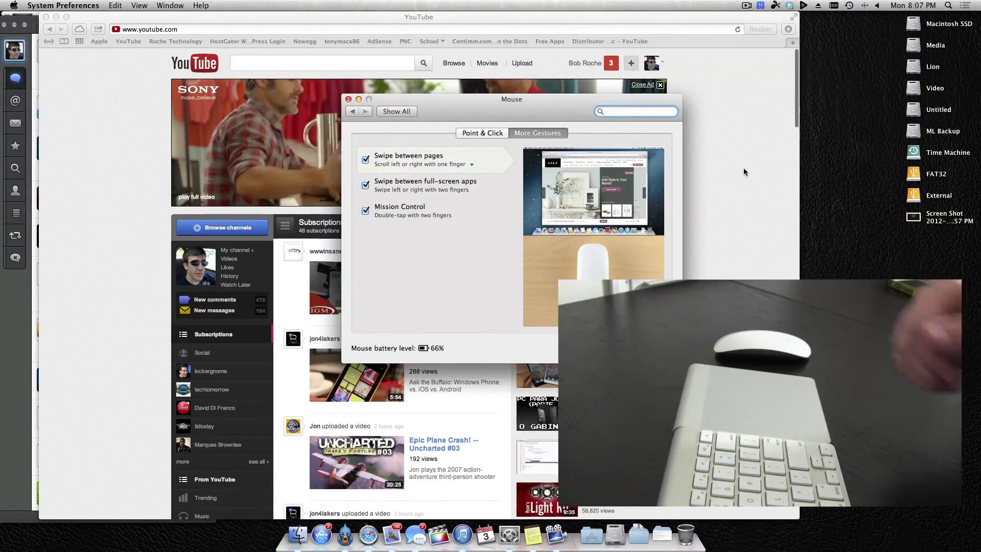
pyautogui.click(470, 164)
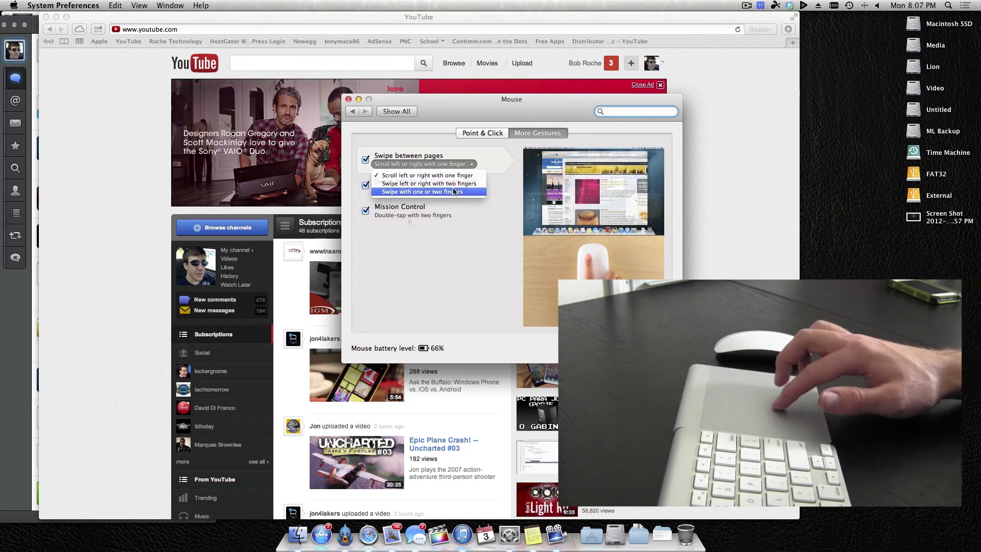
pyautogui.click(419, 285)
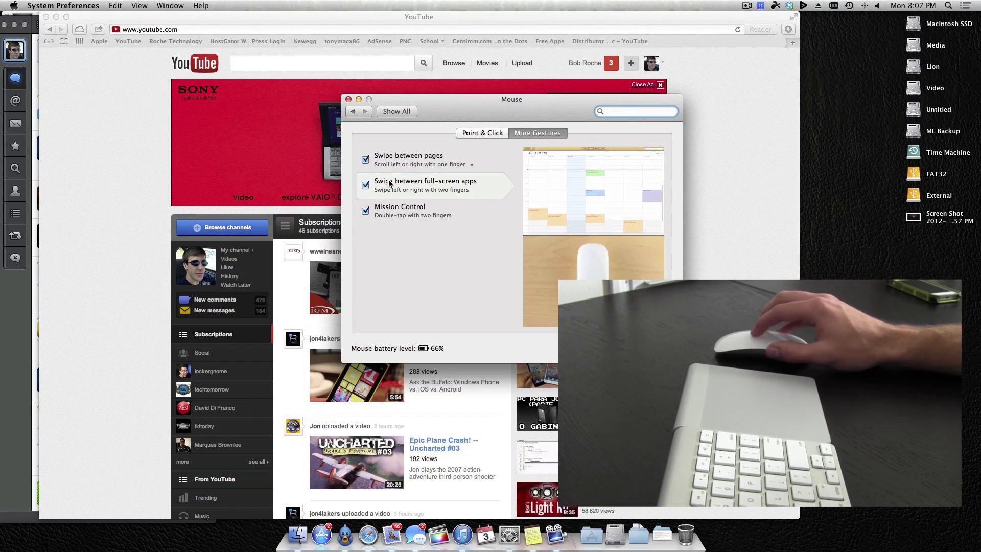
pyautogui.hscroll(3, 389, 183)
pyautogui.hscroll(-3, 383, 180)
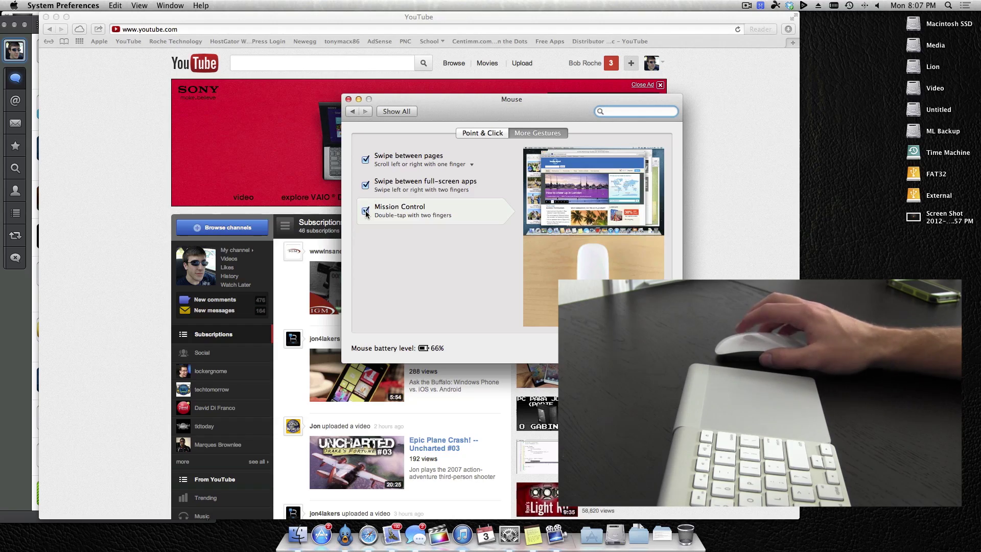
pyautogui.hotkey('ctrl', 'Up')
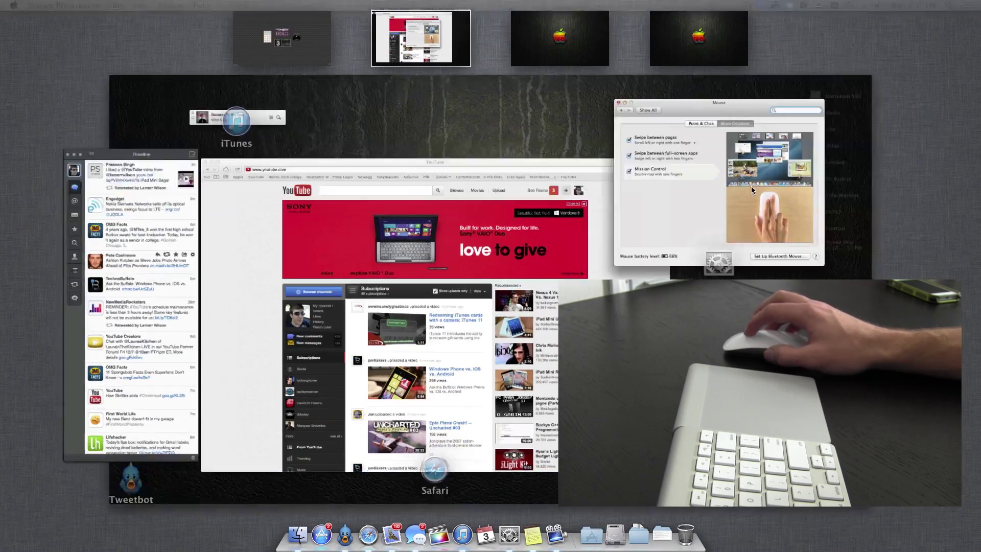
pyautogui.click(751, 189)
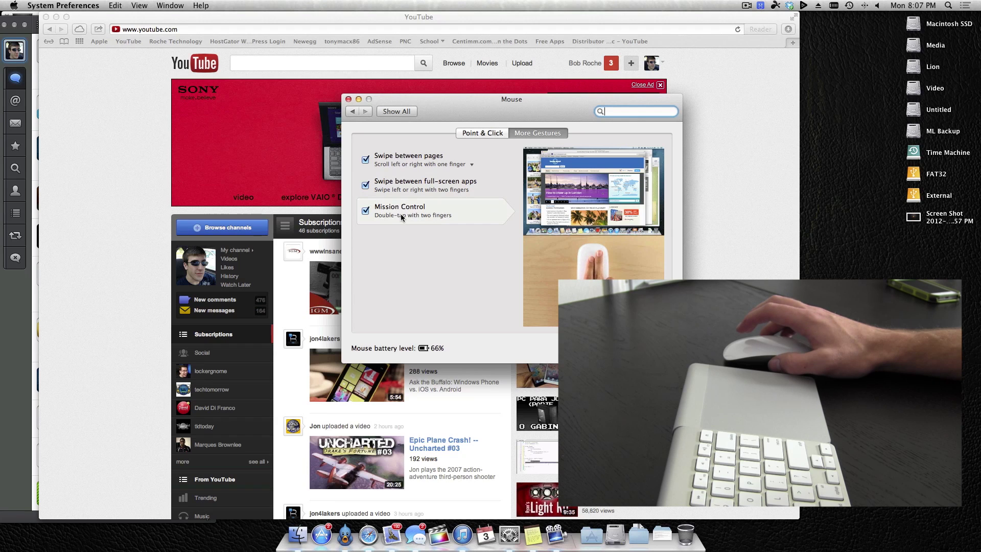
# Open the Trackpad pane from Show All, then bring Safari's YouTube page forward
pyautogui.click(409, 111)
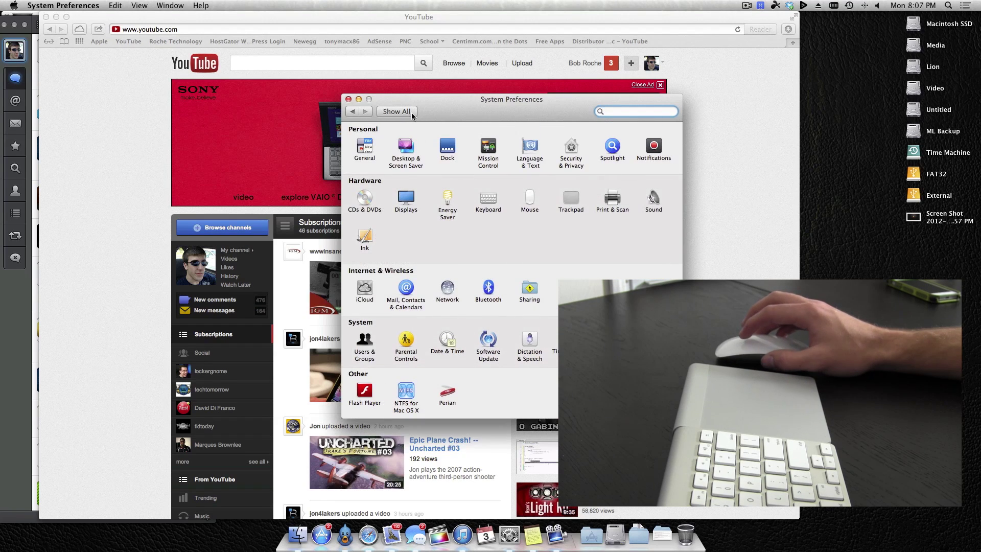
pyautogui.click(571, 202)
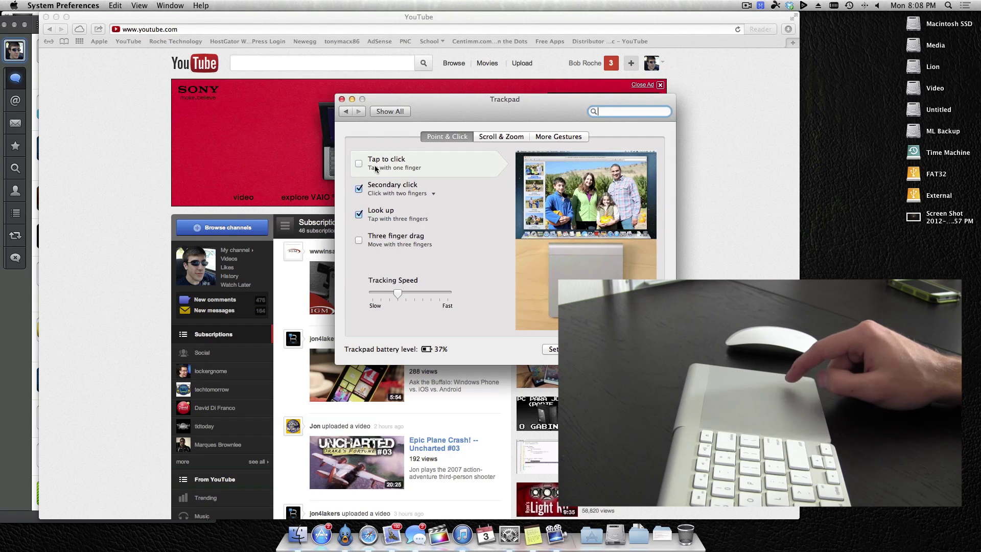
pyautogui.click(115, 170)
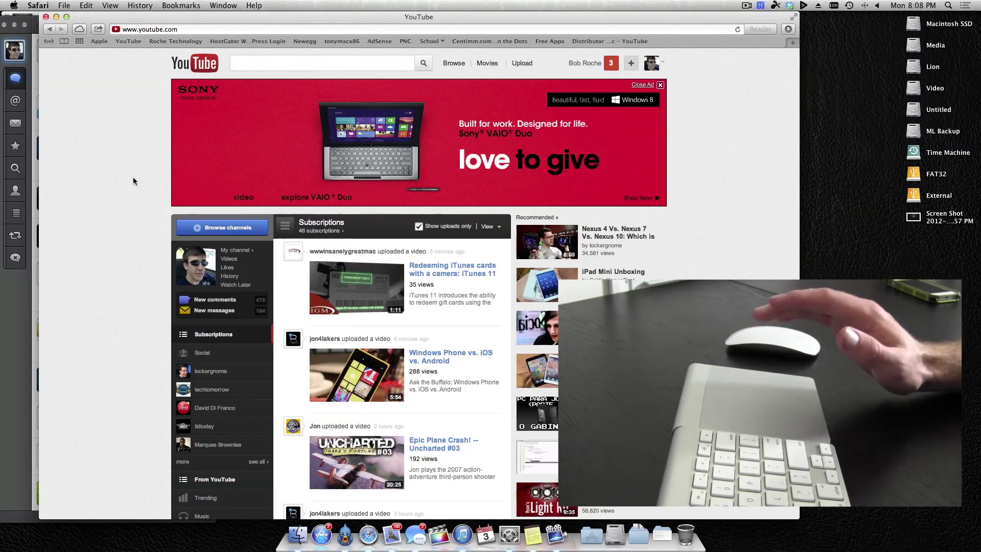
# Switch between Trackpad settings and YouTube via Mission Control, trying the desktop shortcut menu, then reopen Mission Control
pyautogui.hotkey('ctrl', 'Up')
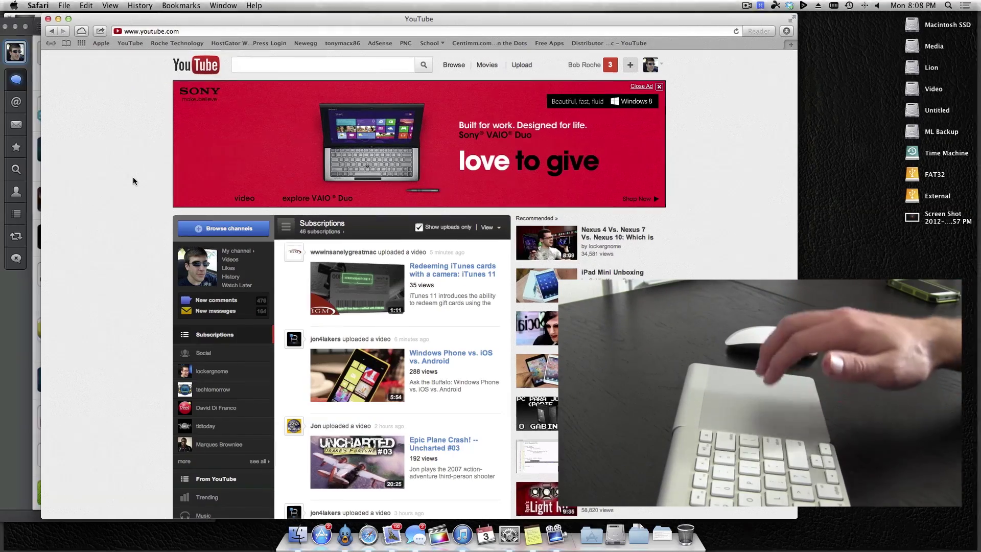
pyautogui.click(740, 171)
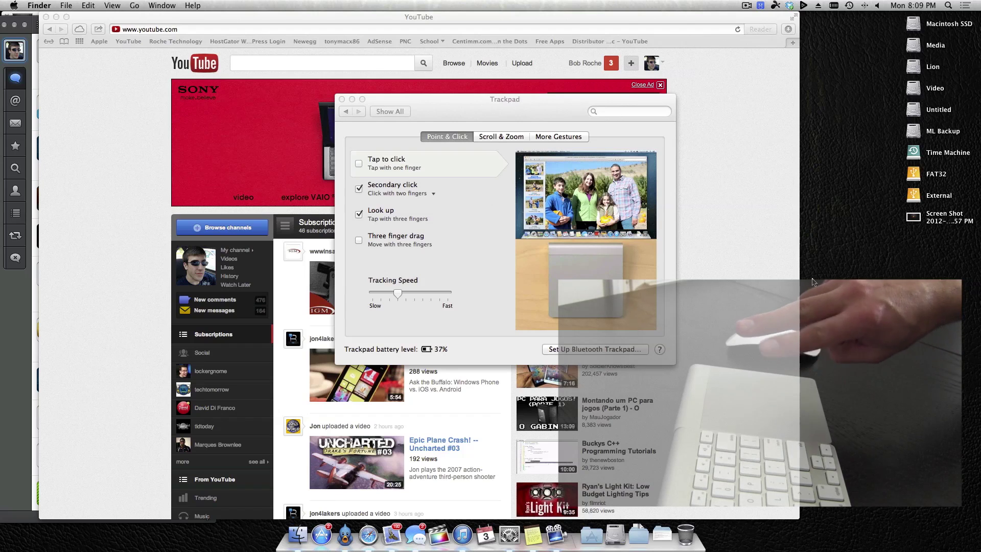
pyautogui.rightClick(814, 283)
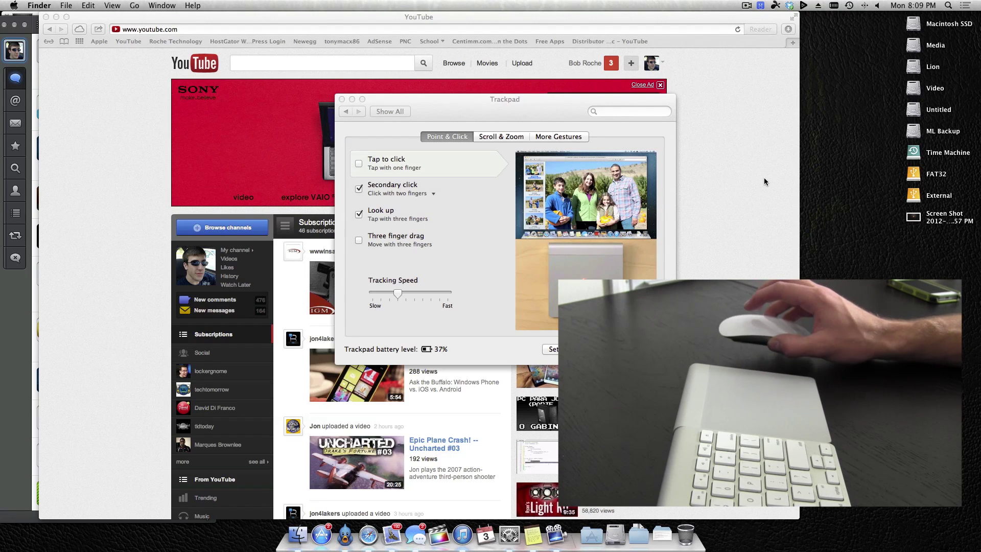
pyautogui.click(767, 179)
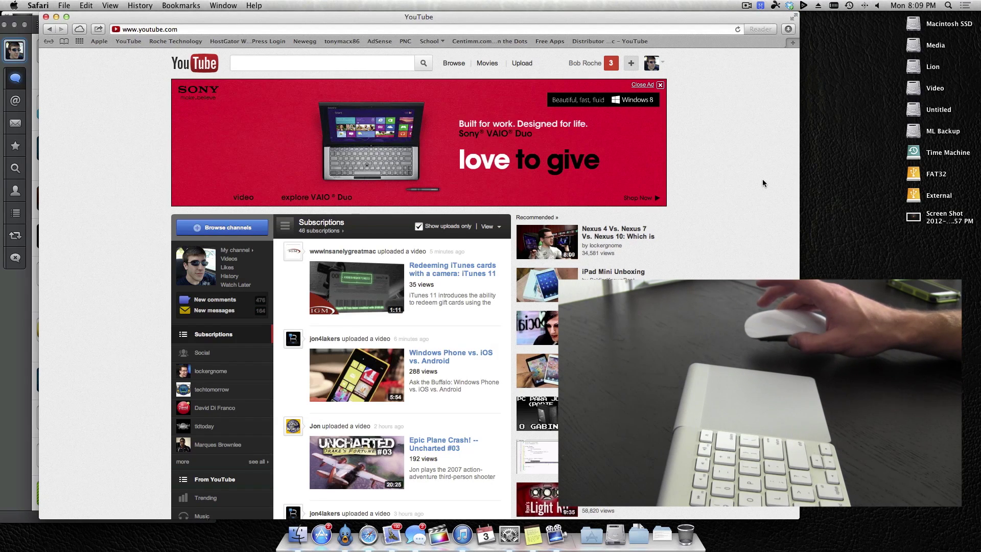
pyautogui.rightClick(823, 175)
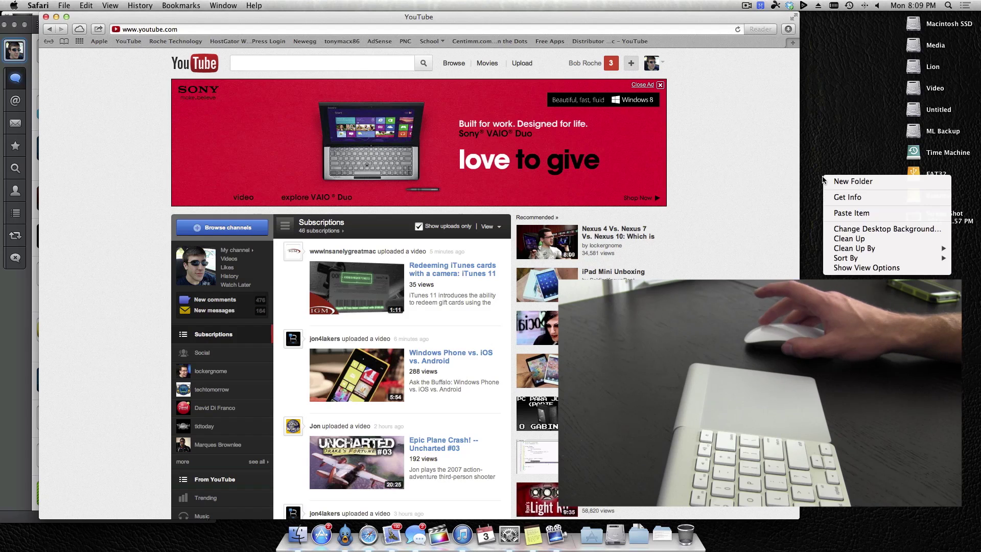
pyautogui.click(827, 152)
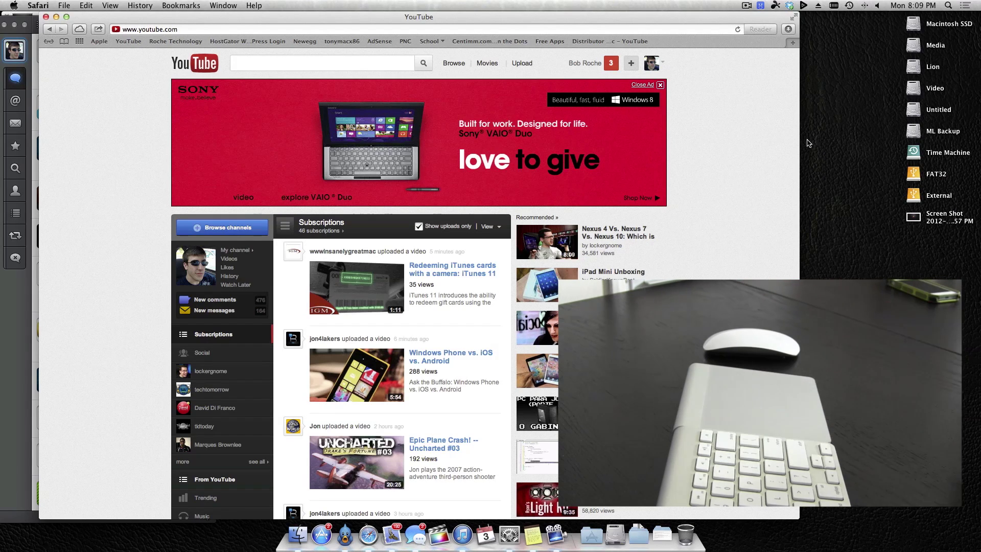
pyautogui.hotkey('ctrl', 'Up')
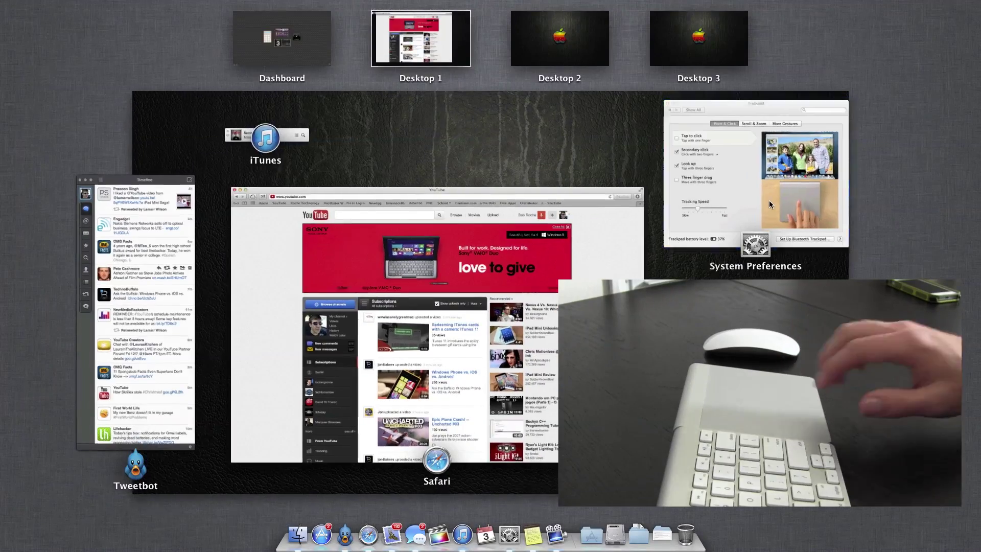
# Bring the Trackpad pane forward and keep Secondary click as Click with two fingers
pyautogui.click(769, 201)
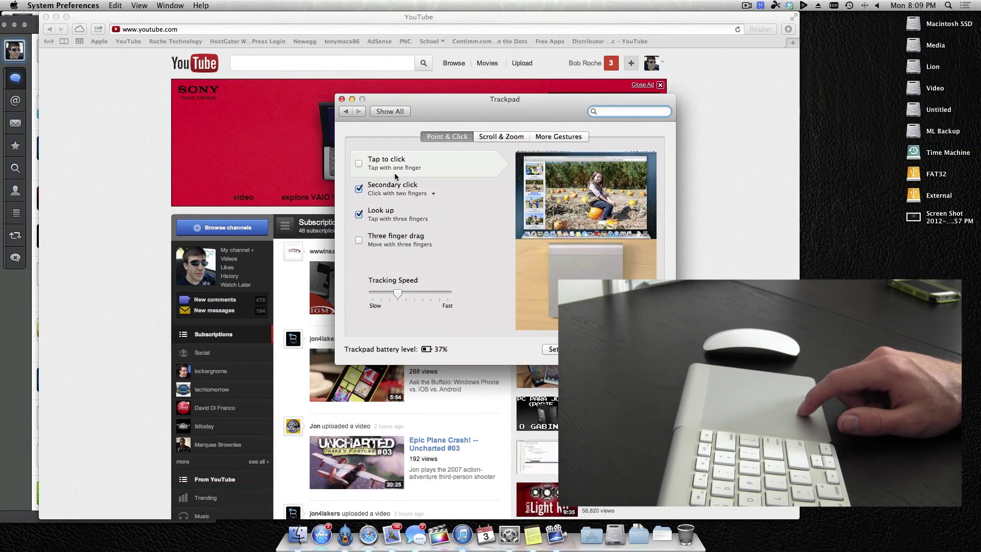
pyautogui.click(431, 195)
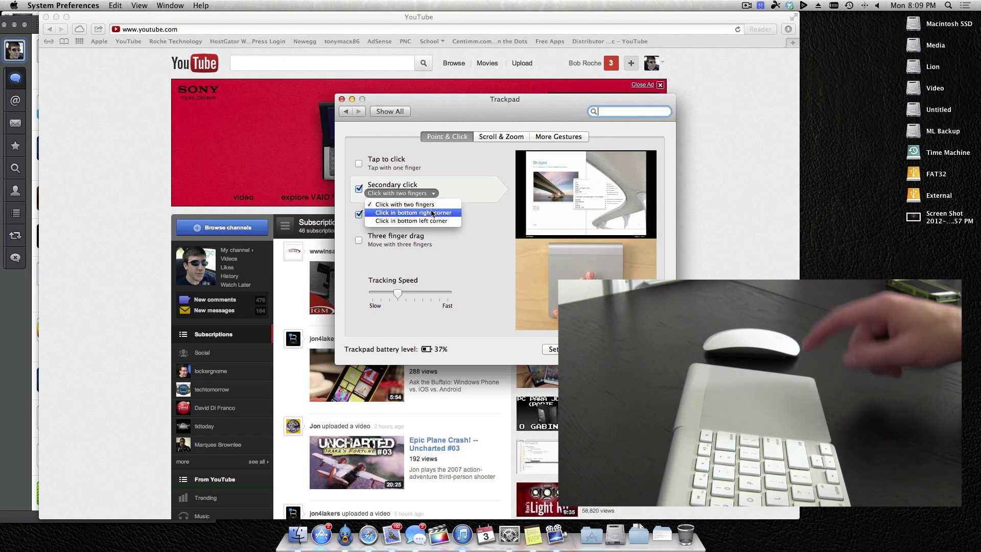
pyautogui.click(485, 224)
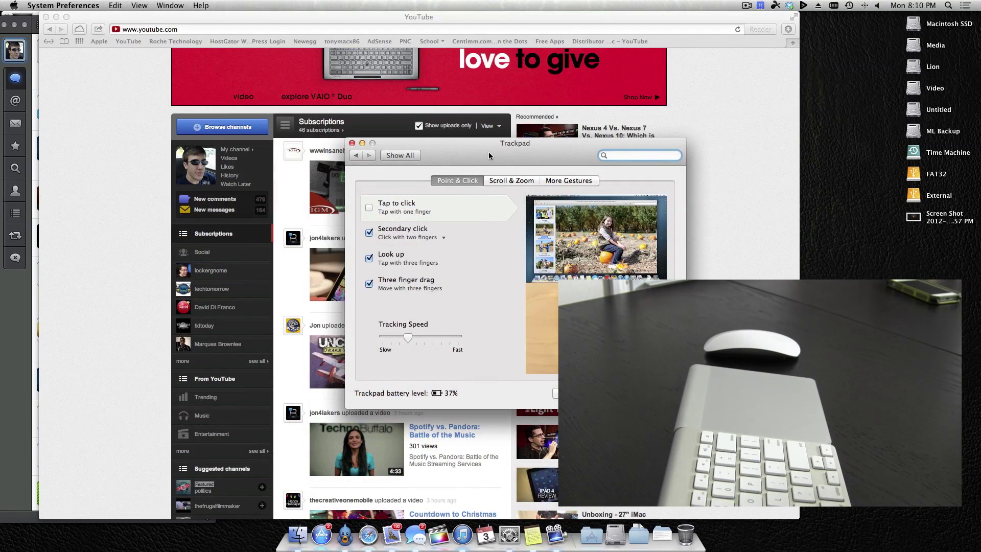
# Browse the trackpad's Scroll & Zoom and More Gestures tabs, then return to Show All
pyautogui.click(506, 180)
pyautogui.click(593, 182)
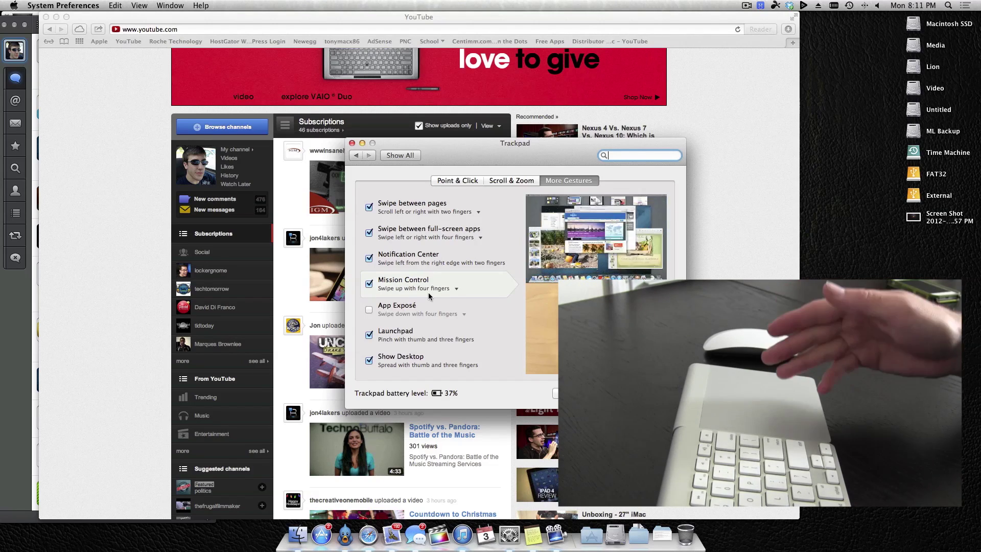
pyautogui.click(401, 158)
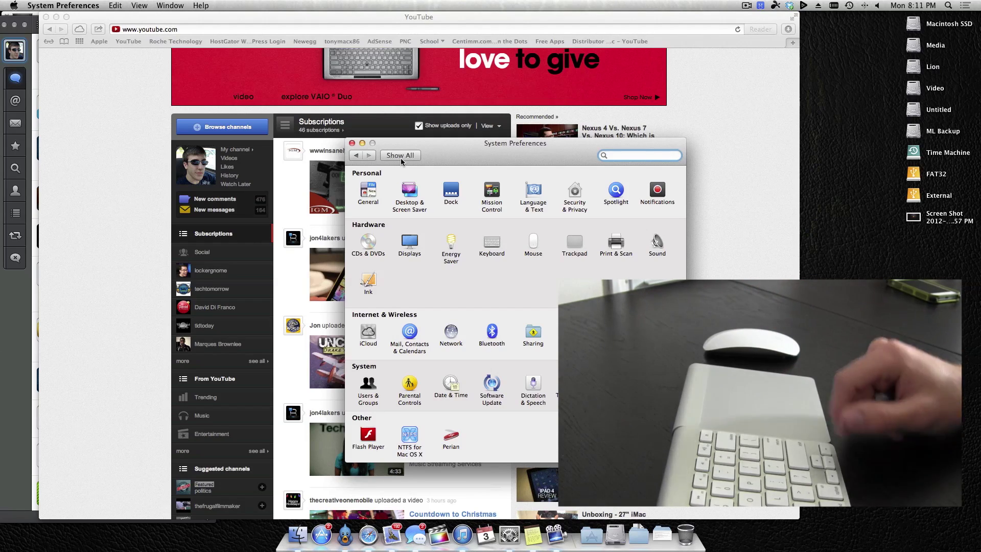
# Move the preferences window up-left and nudge it right, then bring Safari's YouTube page forward
pyautogui.moveTo(432, 158); pyautogui.dragTo(320, 137)
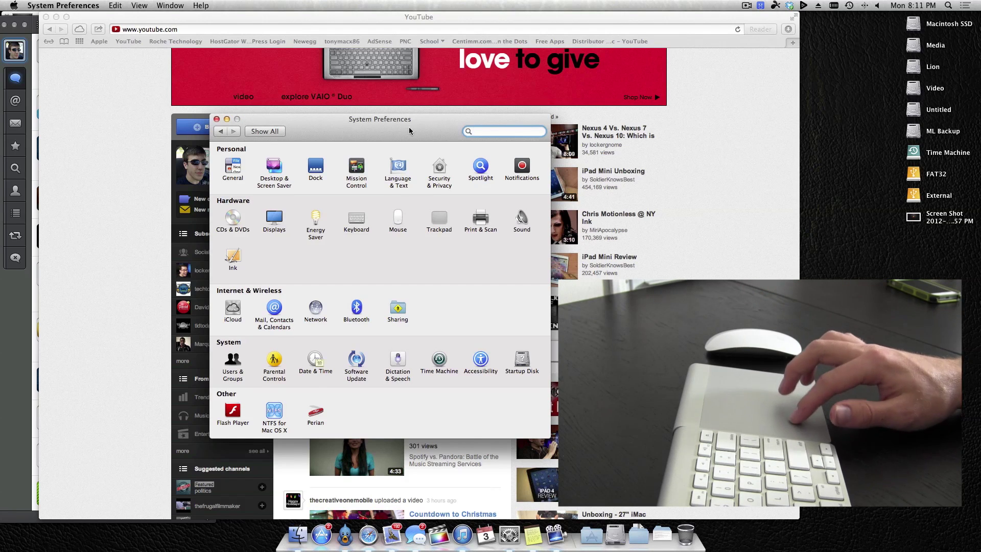
pyautogui.moveTo(409, 127); pyautogui.dragTo(459, 125)
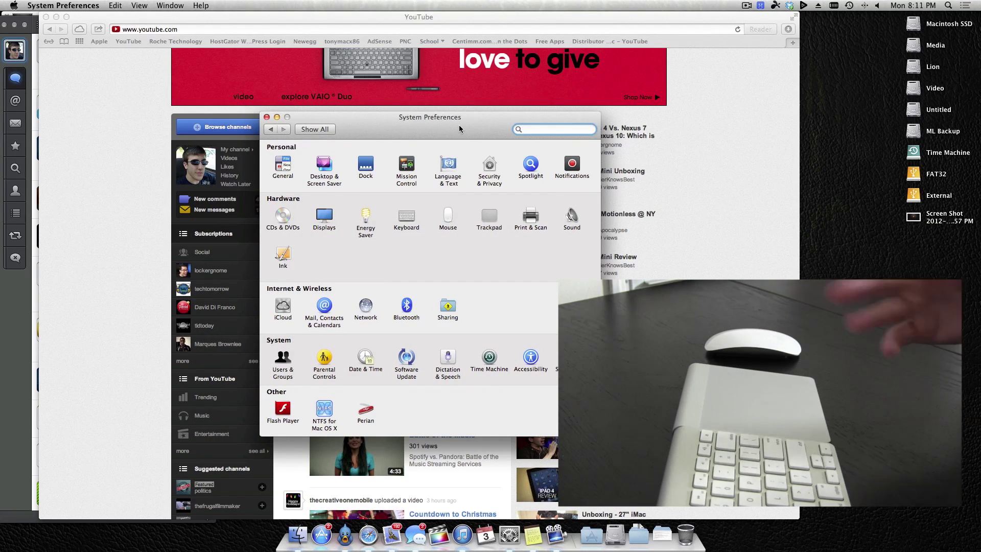
pyautogui.moveTo(459, 125)
pyautogui.mouseDown()
pyautogui.moveTo(522, 125)
pyautogui.moveTo(473, 128)
pyautogui.mouseUp()
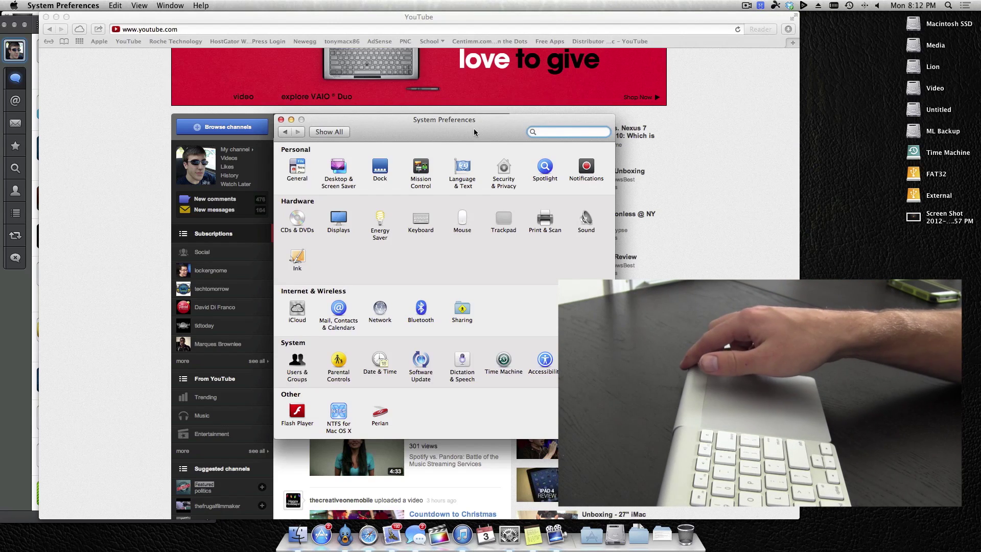
pyautogui.moveTo(472, 129)
pyautogui.mouseDown()
pyautogui.moveTo(517, 130)
pyautogui.moveTo(478, 128)
pyautogui.mouseUp()
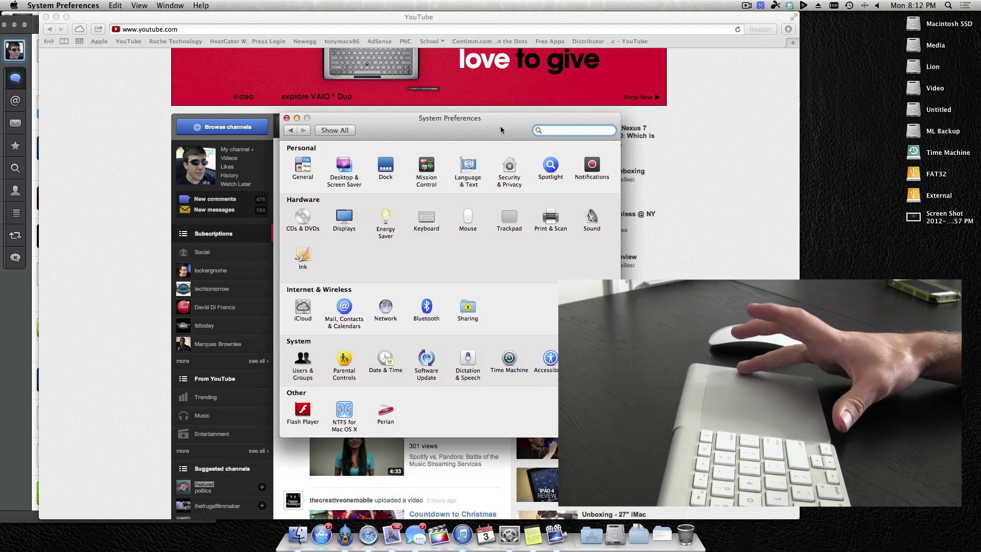
pyautogui.click(133, 169)
# Smart-zoom the YouTube subscriptions page in and out, clear the accidental text selection, and scroll it
pyautogui.scroll(3, 133, 170)
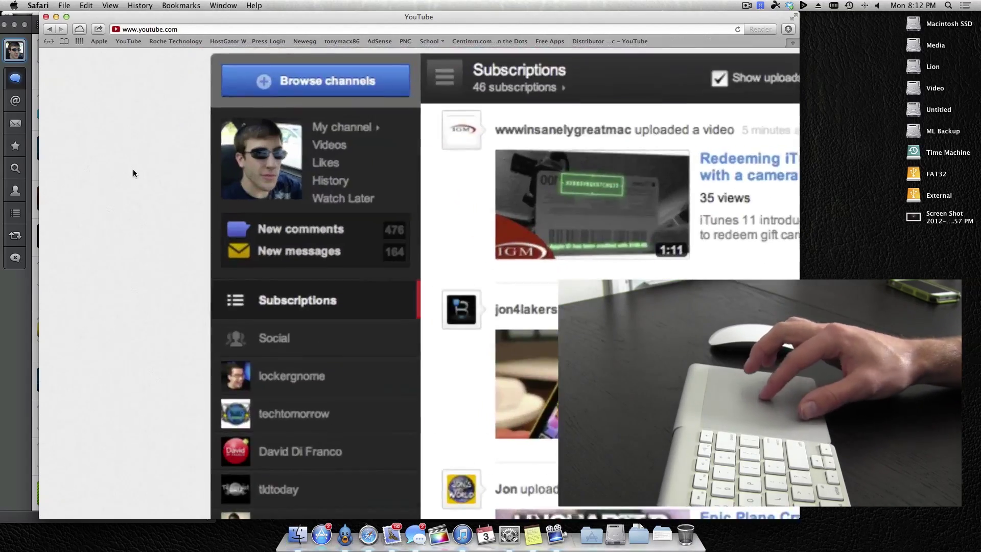
pyautogui.scroll(-3, 133, 170)
pyautogui.scroll(-5, 133, 170)
pyautogui.scroll(8, 133, 169)
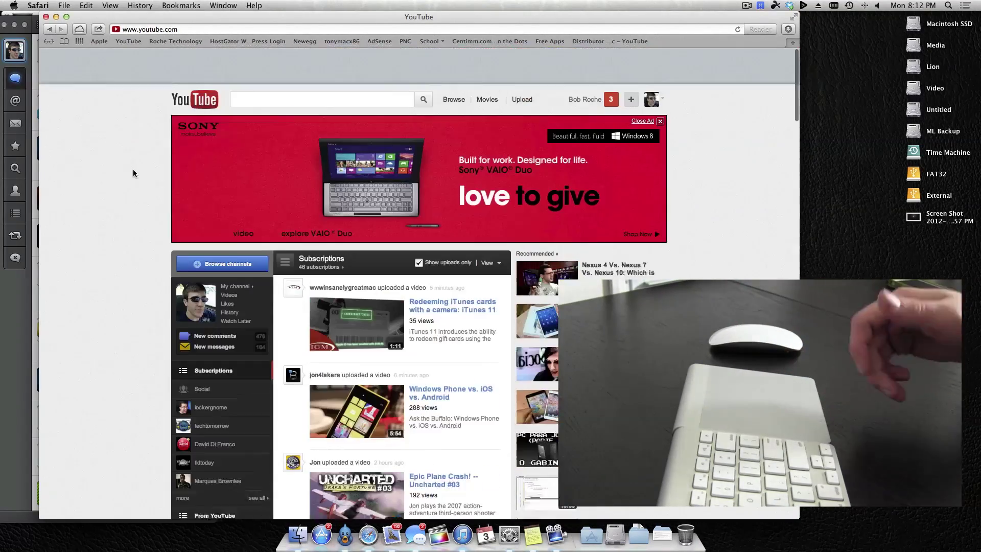
pyautogui.scroll(-2, 133, 170)
pyautogui.moveTo(133, 170); pyautogui.dragTo(613, 460)
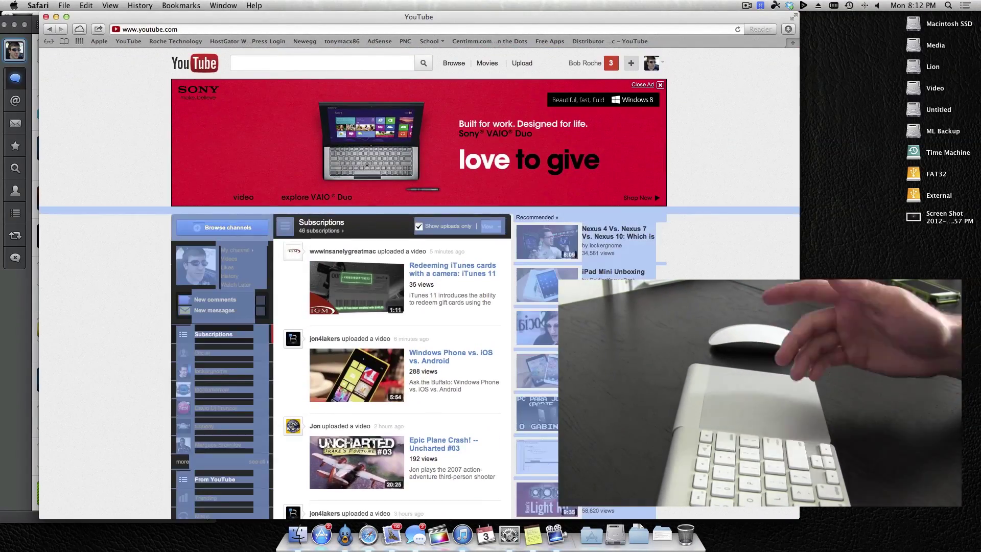
pyautogui.click(95, 273)
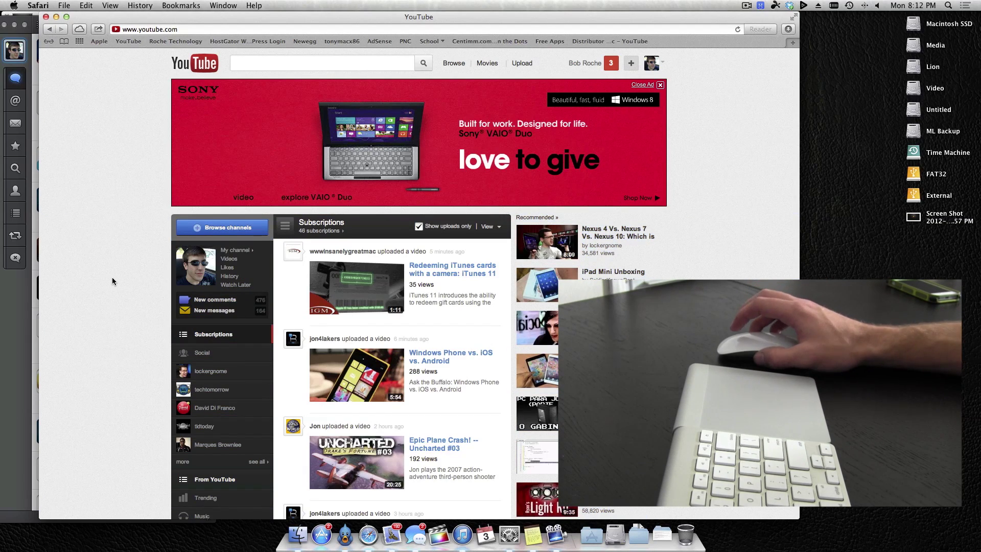
pyautogui.scroll(5, 112, 277)
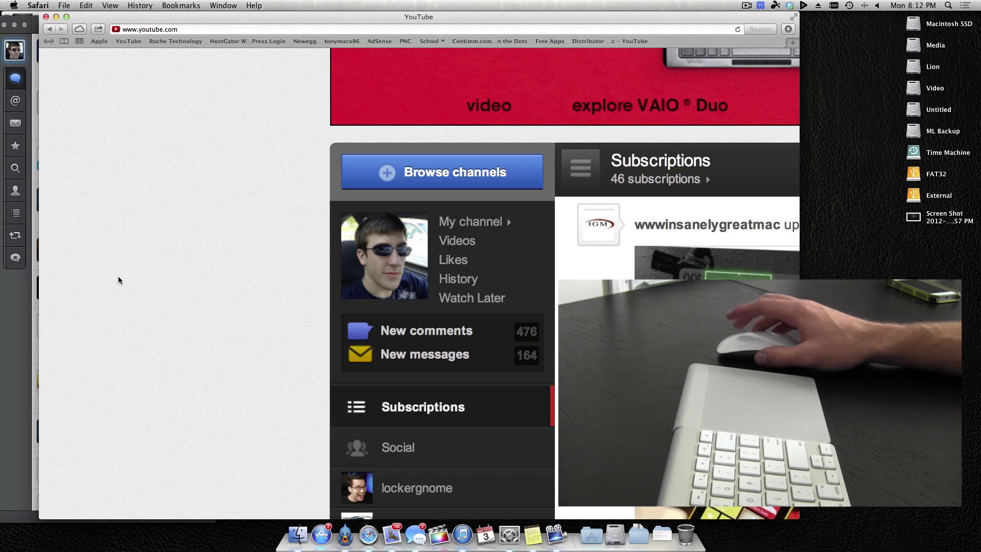
pyautogui.scroll(-5, 118, 277)
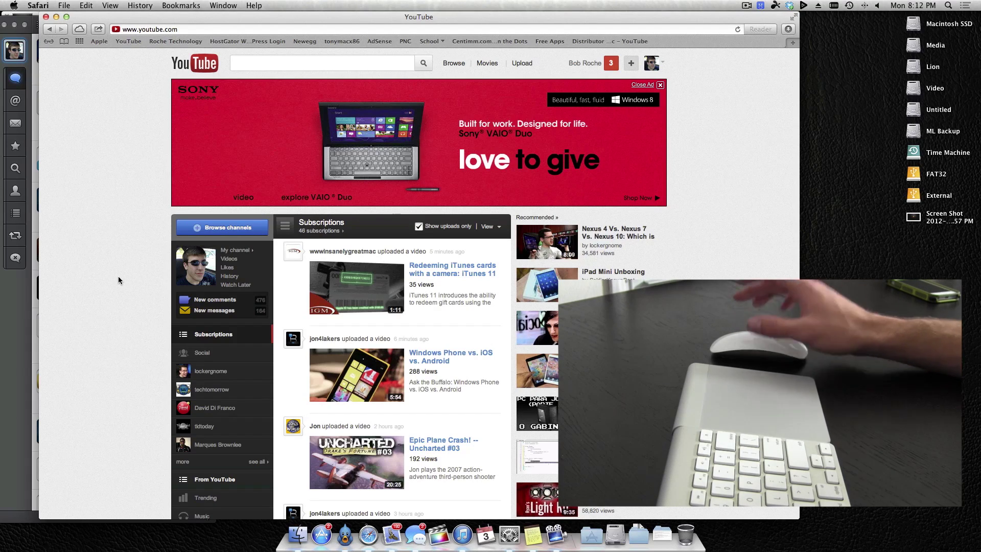
pyautogui.scroll(-1, 118, 280)
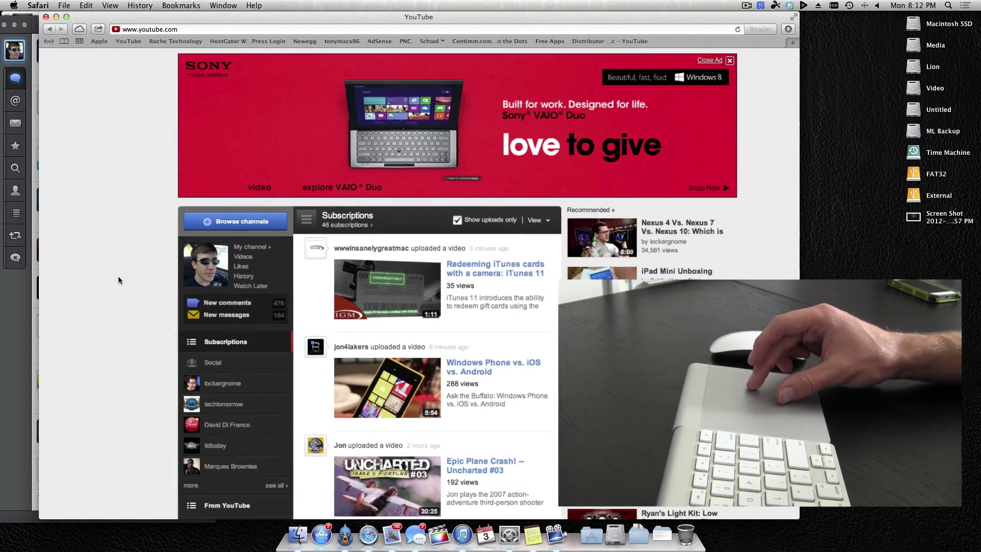
pyautogui.scroll(2, 118, 280)
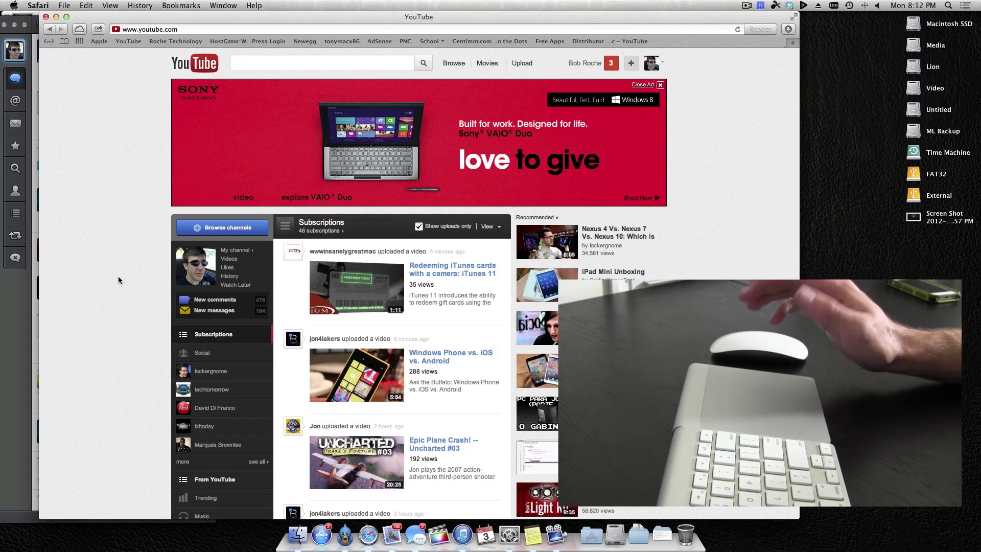